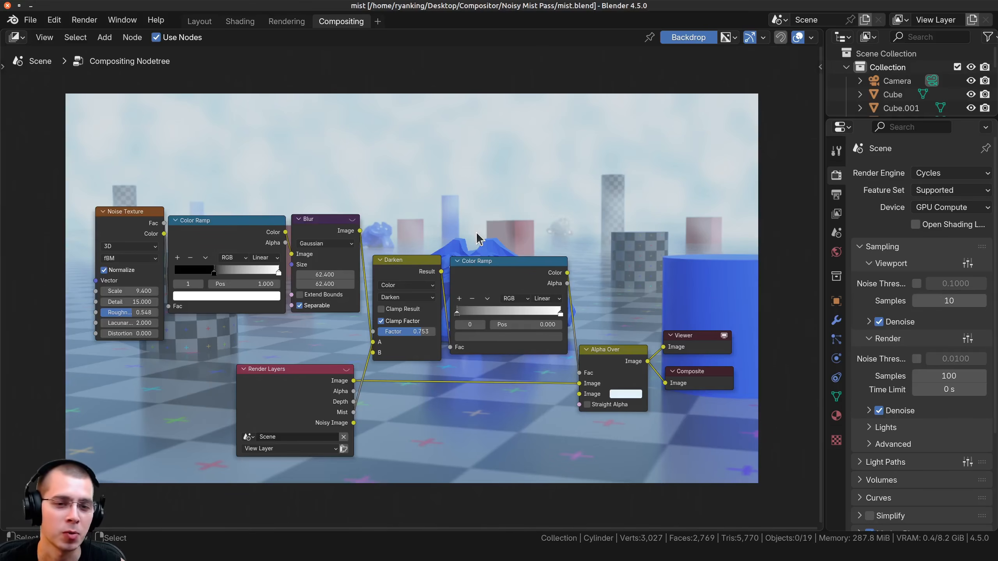
middle_drag(493, 252, 451, 422)
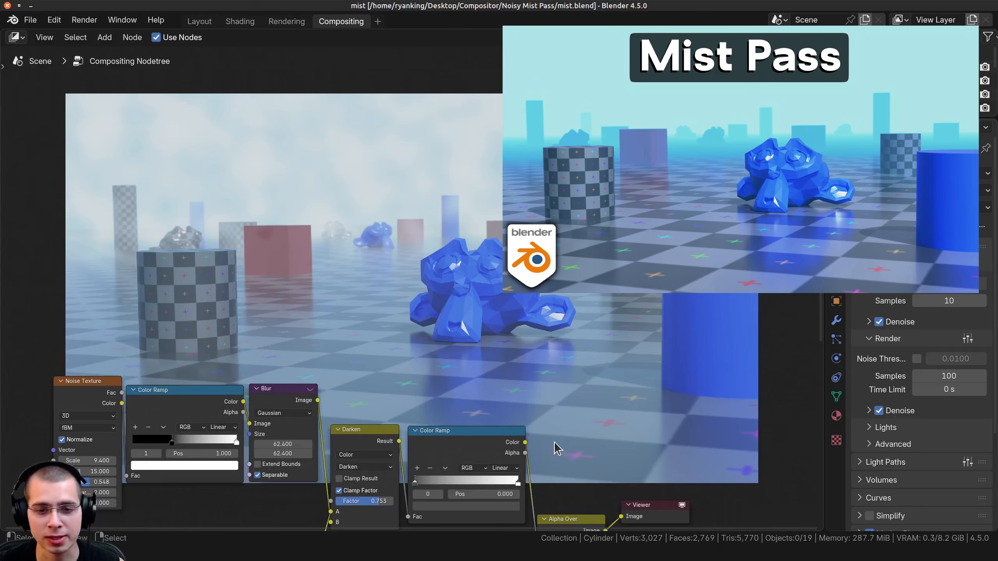
scroll(558, 448, up, 1)
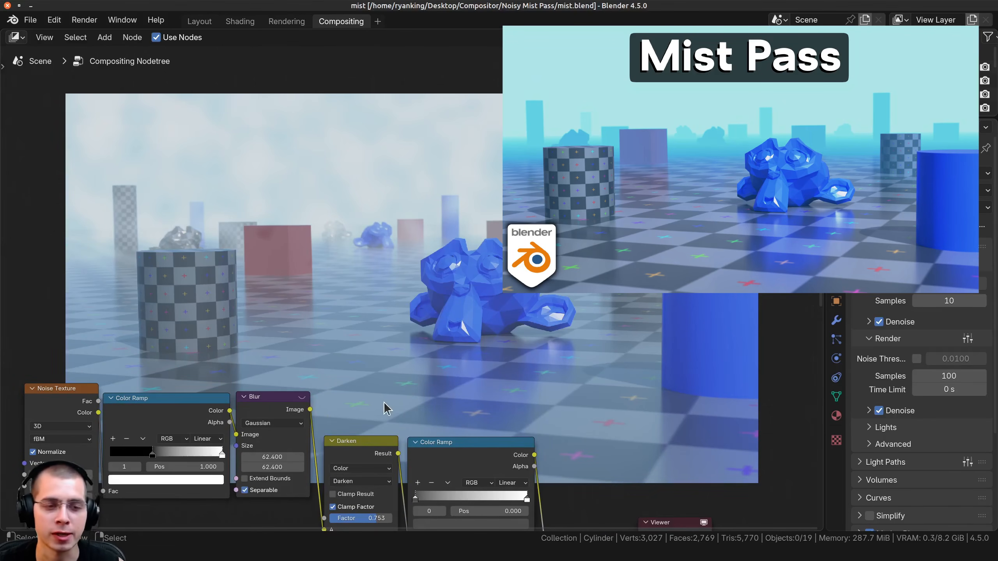
middle_drag(387, 409, 386, 403)
middle_drag(157, 460, 192, 278)
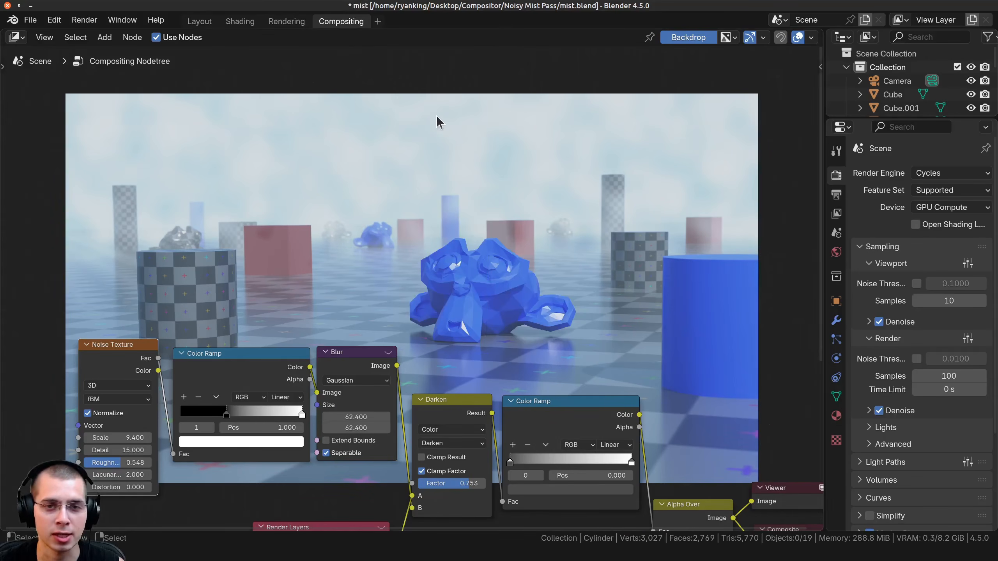
key(space)
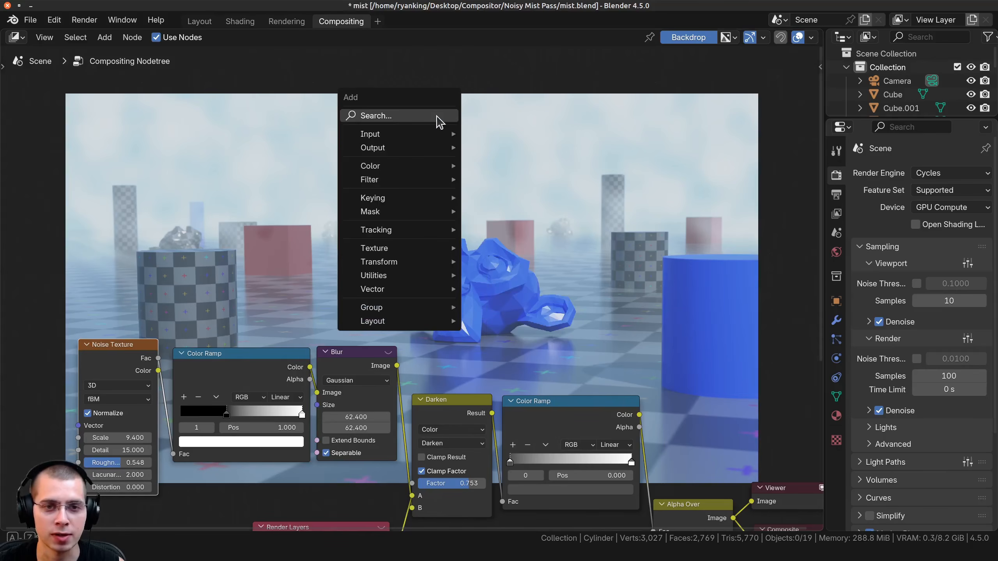
mouse_move(371, 252)
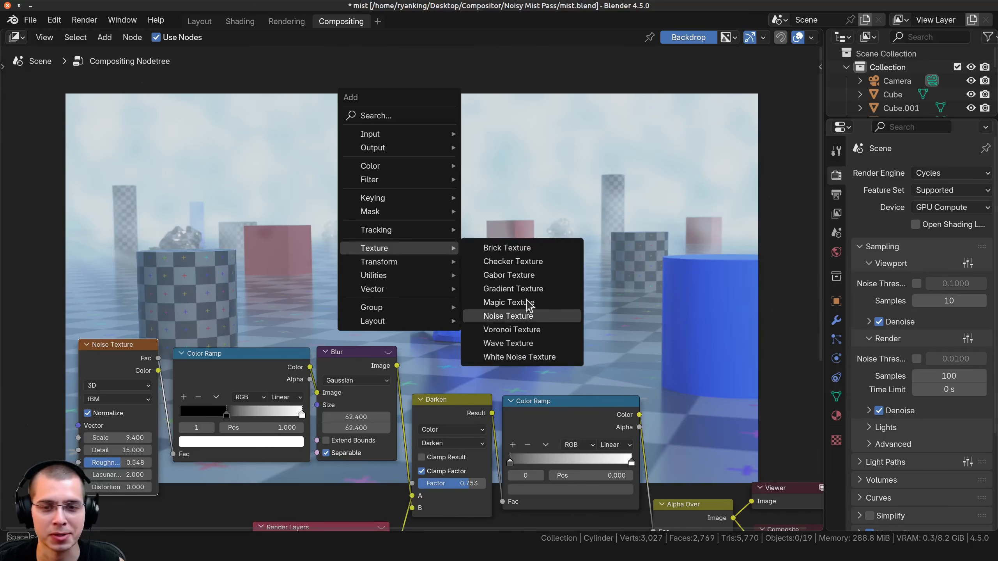
middle_drag(245, 321, 394, 262)
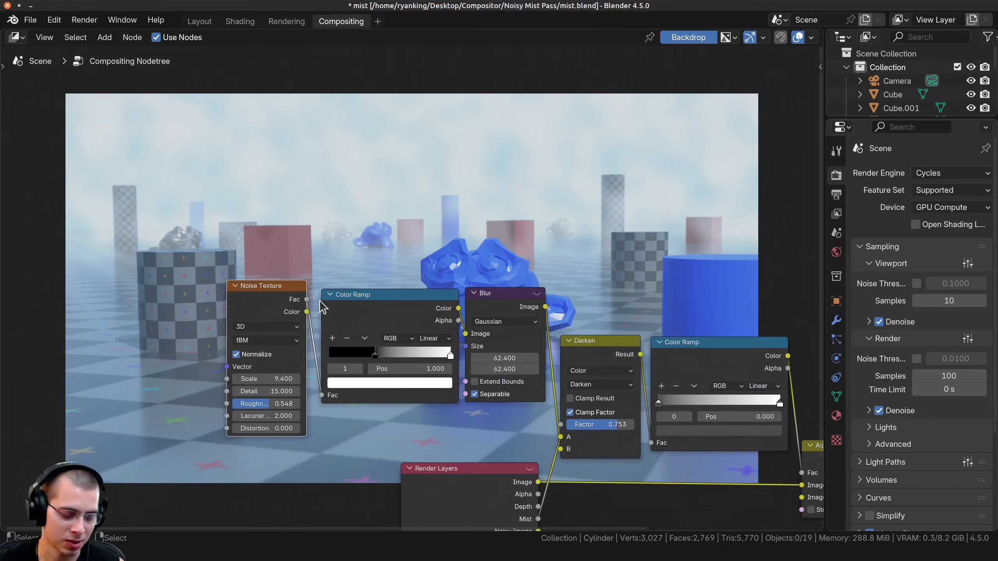
Preview the Noise Texture node's raw output in the Viewer.
ctrl+shift+click(265, 298)
middle_drag(264, 297, 257, 383)
middle_drag(332, 244, 233, 230)
scroll(269, 333, up, 5)
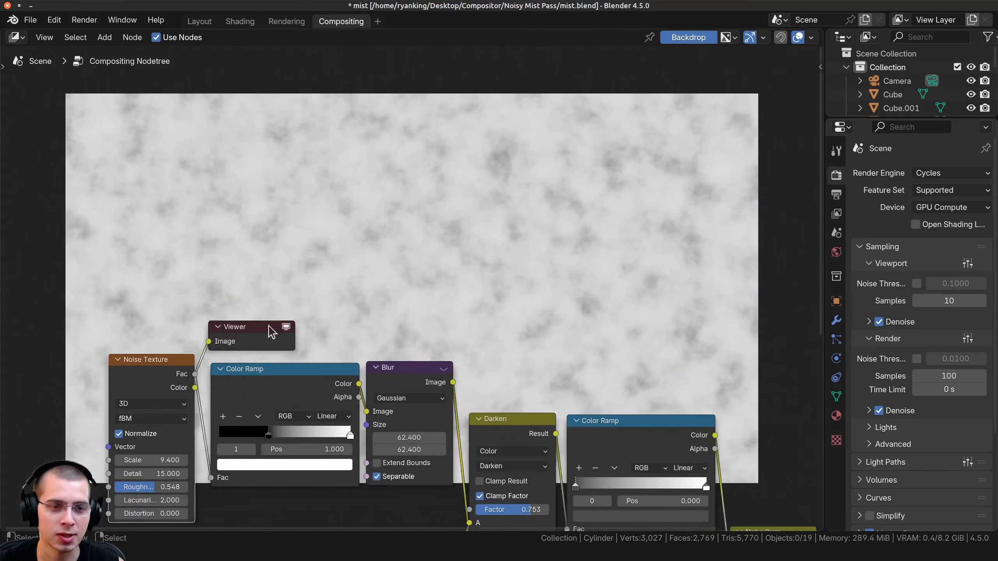
middle_drag(269, 333, 326, 273)
middle_drag(222, 362, 226, 336)
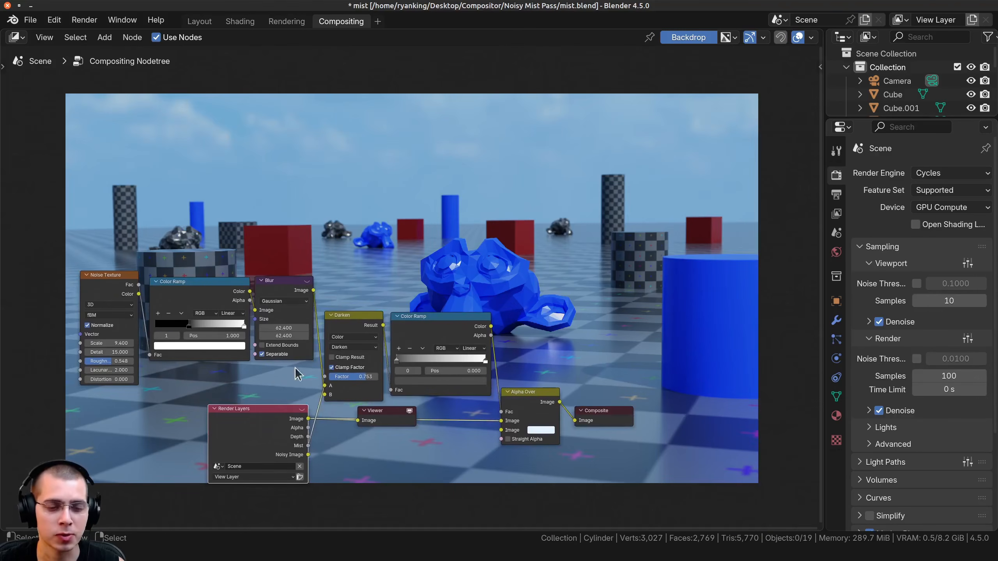
Preview the Mist pass of the Render Layers node in the Viewer.
ctrl+shift+click(251, 440)
ctrl+shift+click(251, 440)
ctrl+shift+click(251, 439)
scroll(430, 216, up, 1)
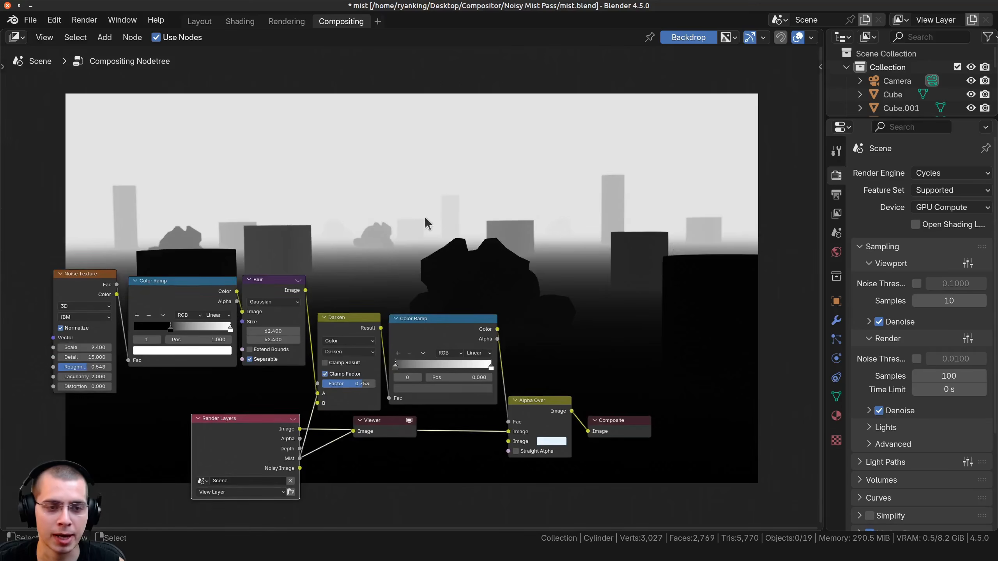
middle_drag(421, 234, 416, 286)
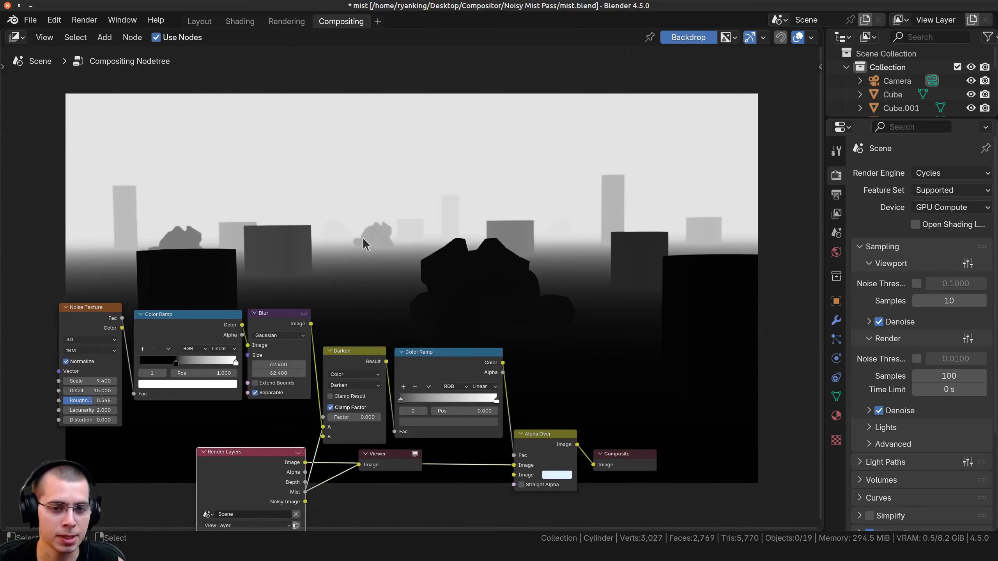
Preview the Alpha Over node's result in the Viewer and inspect the color of its second image input.
ctrl+shift+click(552, 443)
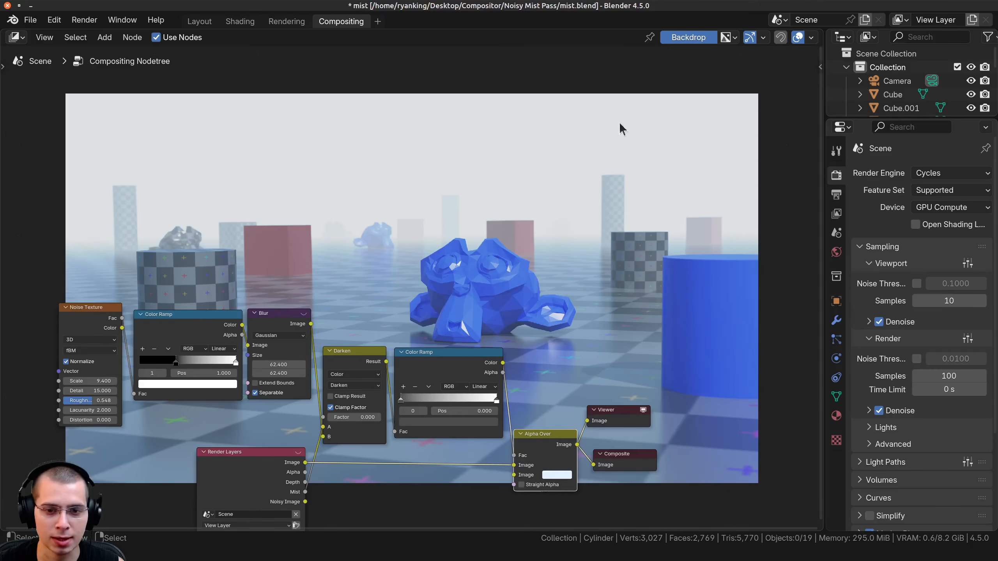
middle_drag(583, 409, 573, 385)
click(547, 452)
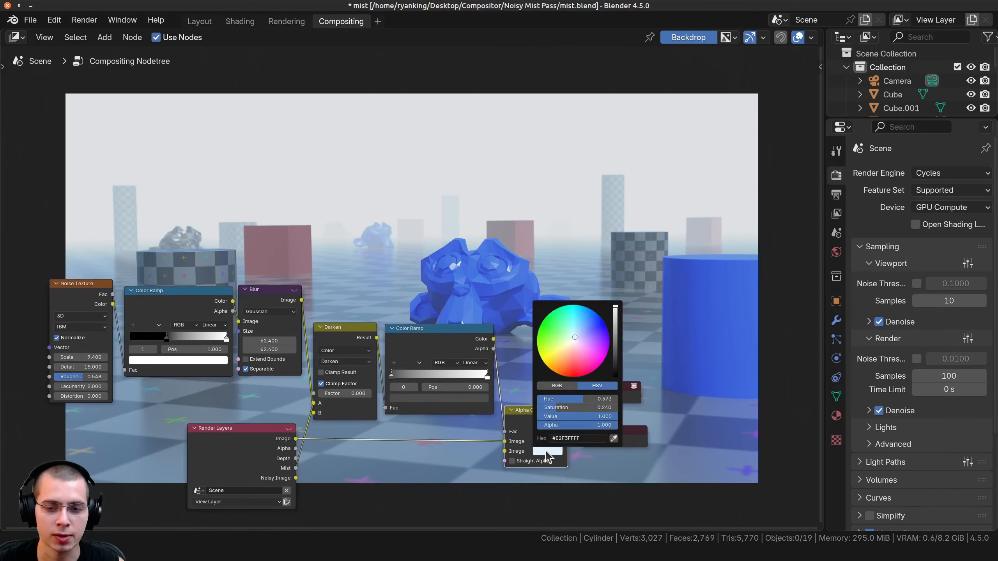
mouse_move(572, 349)
mouse_down()
mouse_move(589, 329)
mouse_move(574, 337)
mouse_up()
Preview the noise branch node by node in the Viewer, from the Noise Texture through its Color Ramp to the Blur.
middle_drag(79, 286, 212, 318)
scroll(213, 319, up, 3)
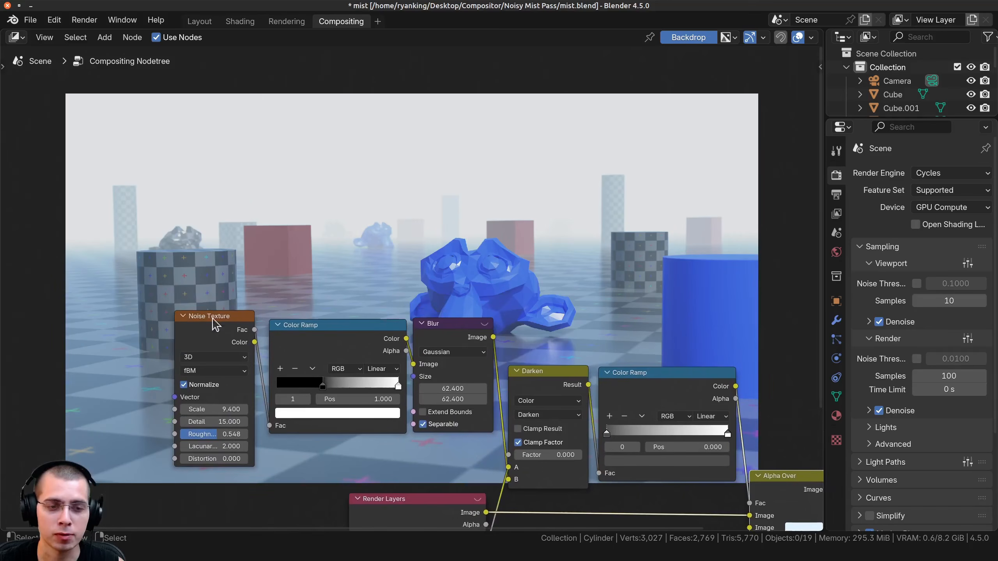
ctrl+shift+click(211, 338)
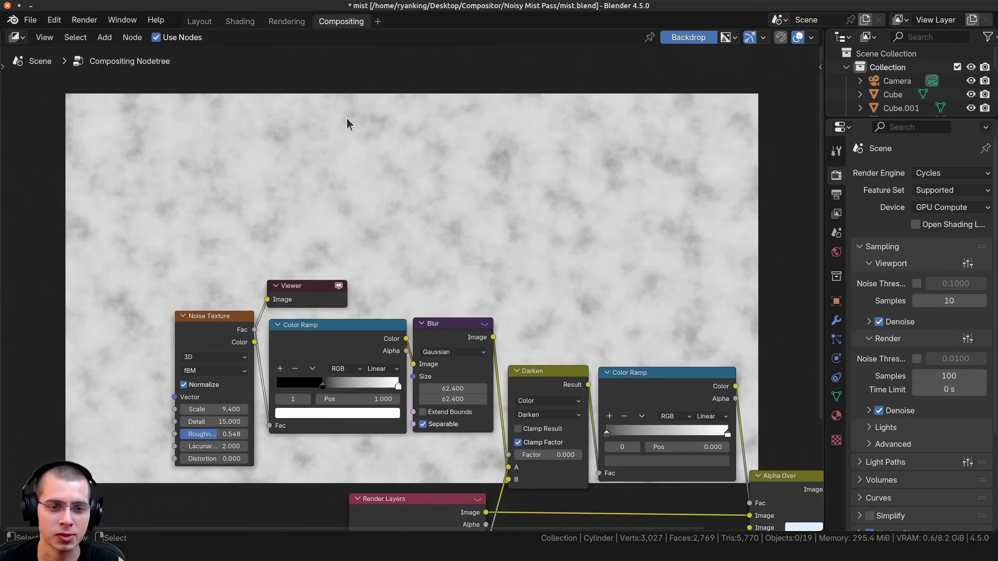
middle_drag(286, 402, 258, 393)
ctrl+shift+click(312, 326)
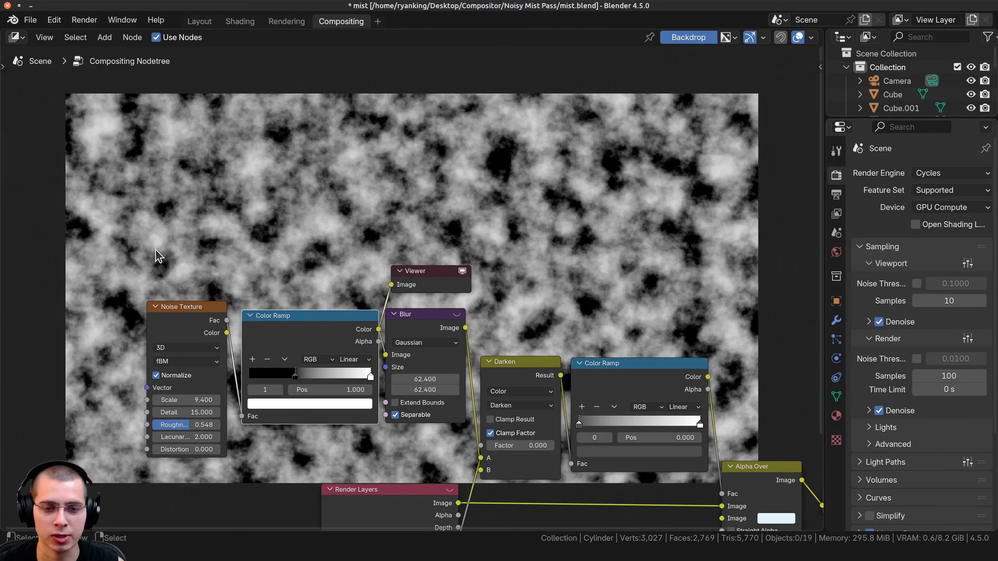
ctrl+shift+click(429, 331)
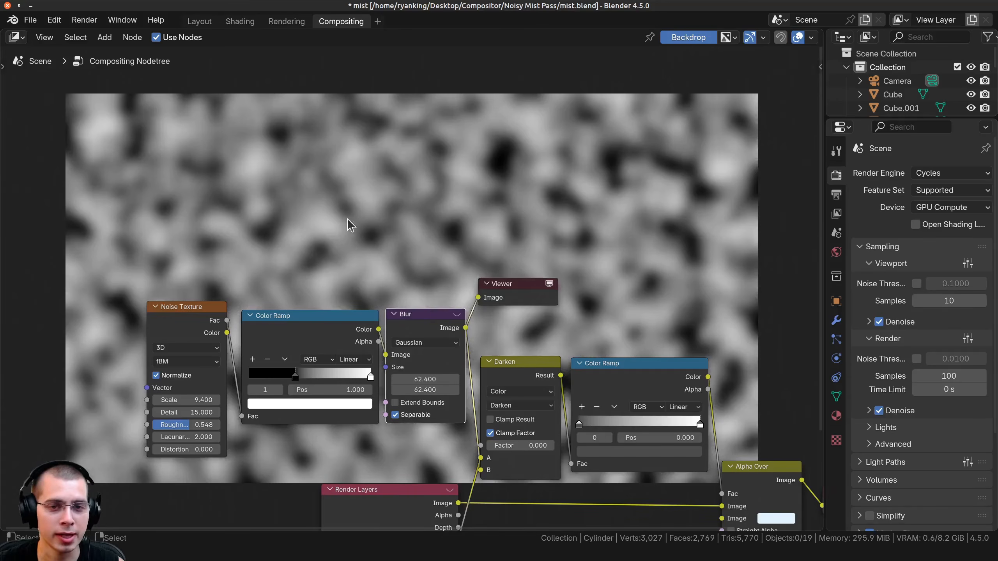
Preview the Darken mix node's result in the Viewer and examine the Mist connection feeding its inputs.
middle_drag(350, 225, 296, 372)
middle_drag(465, 336, 438, 235)
middle_drag(475, 422, 462, 366)
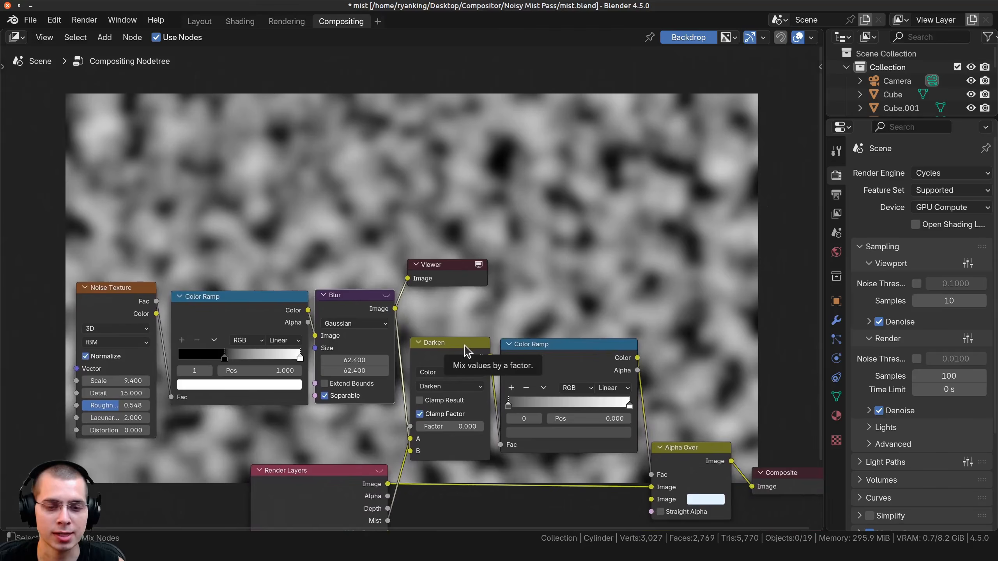
ctrl+shift+click(462, 349)
middle_drag(508, 336, 511, 255)
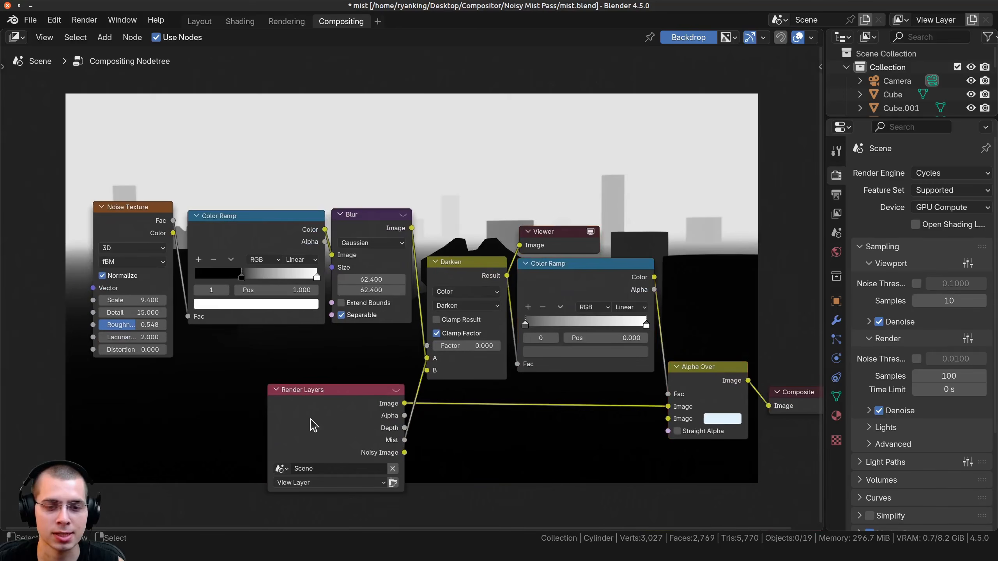
scroll(319, 393, up, 2)
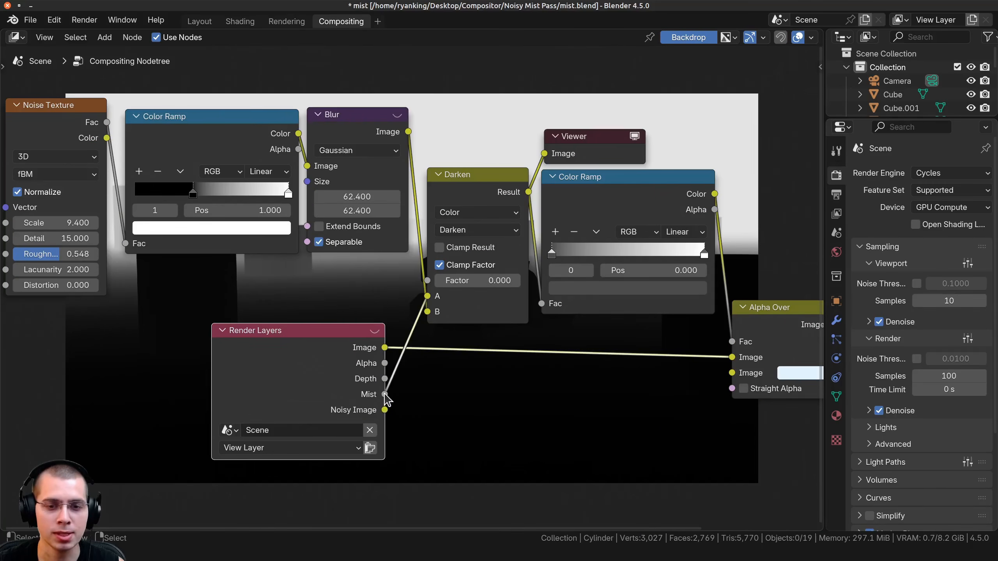
middle_drag(355, 155, 354, 182)
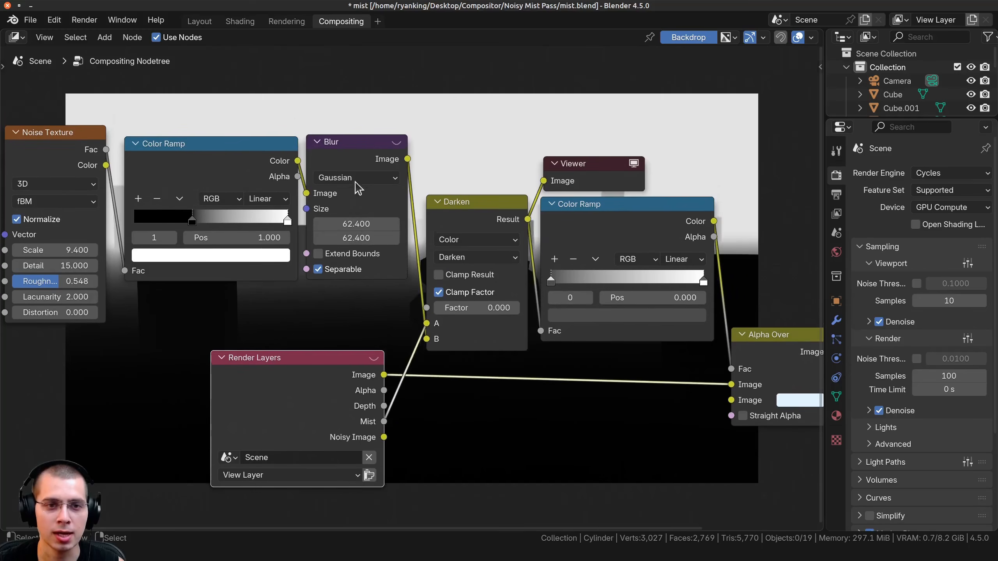
Check the mix node's Darken blending mode and set its Factor to 1.000.
click(351, 158)
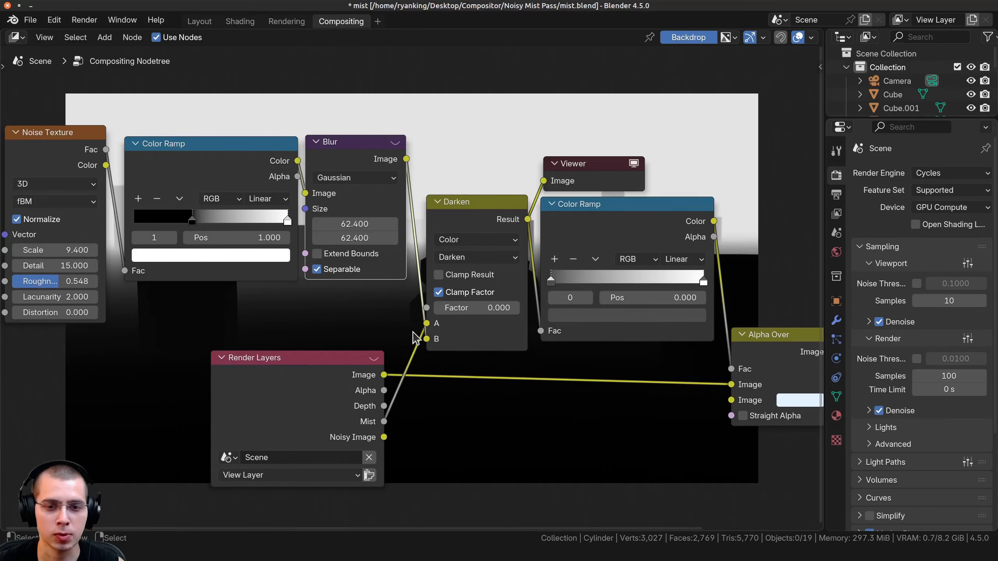
middle_drag(407, 339, 298, 495)
click(339, 413)
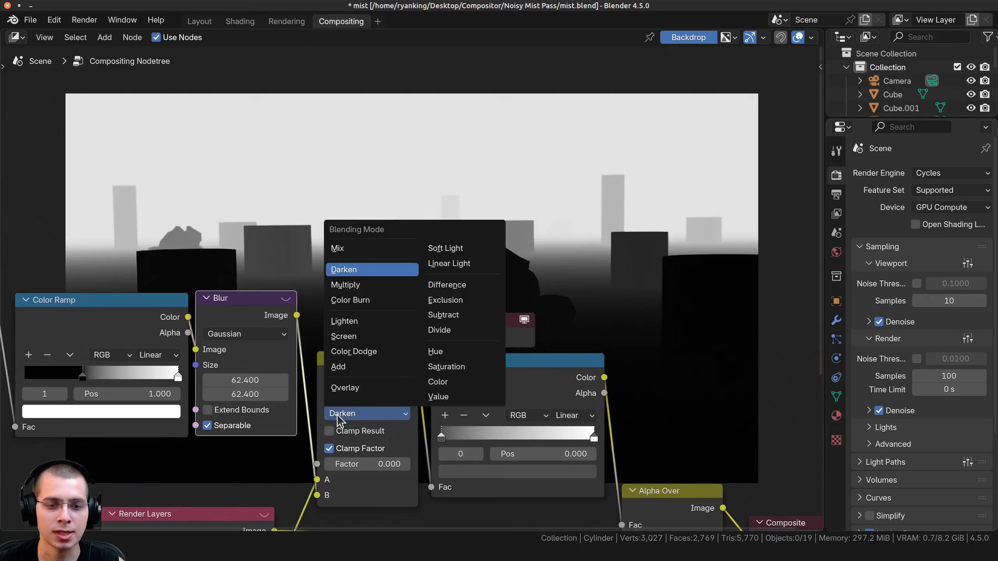
drag(367, 464, 452, 464)
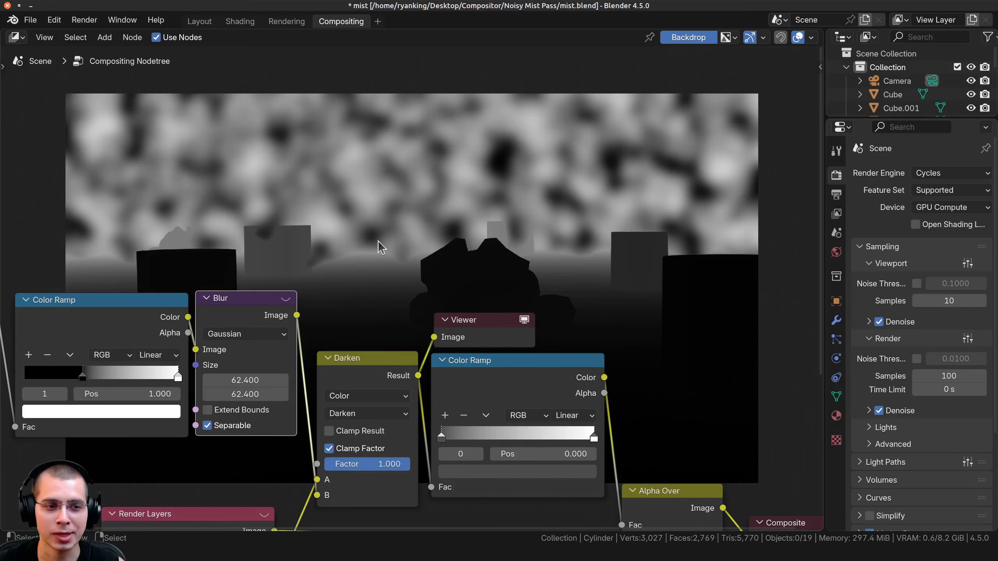
middle_drag(378, 241, 600, 238)
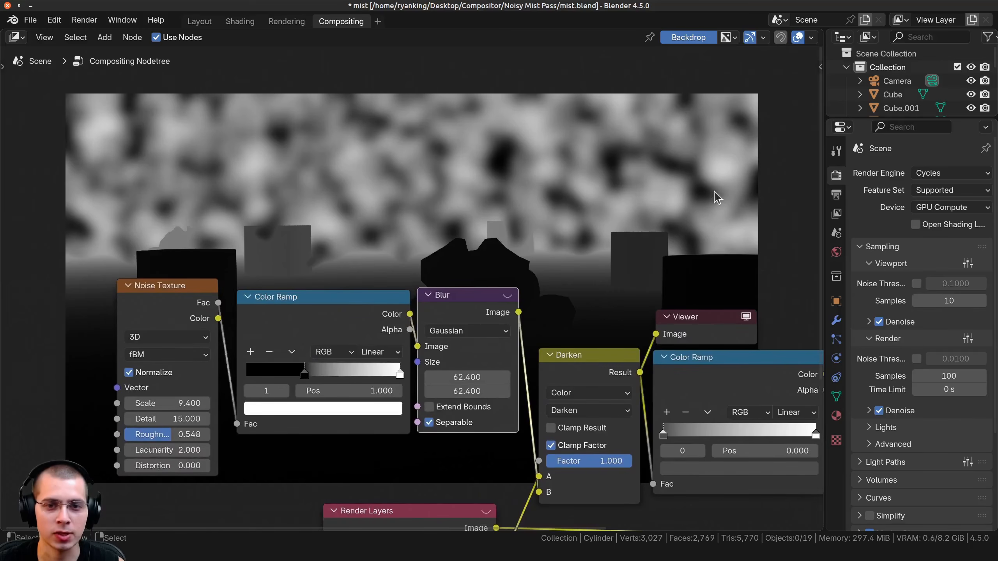
middle_drag(442, 283, 272, 311)
middle_drag(440, 402, 433, 361)
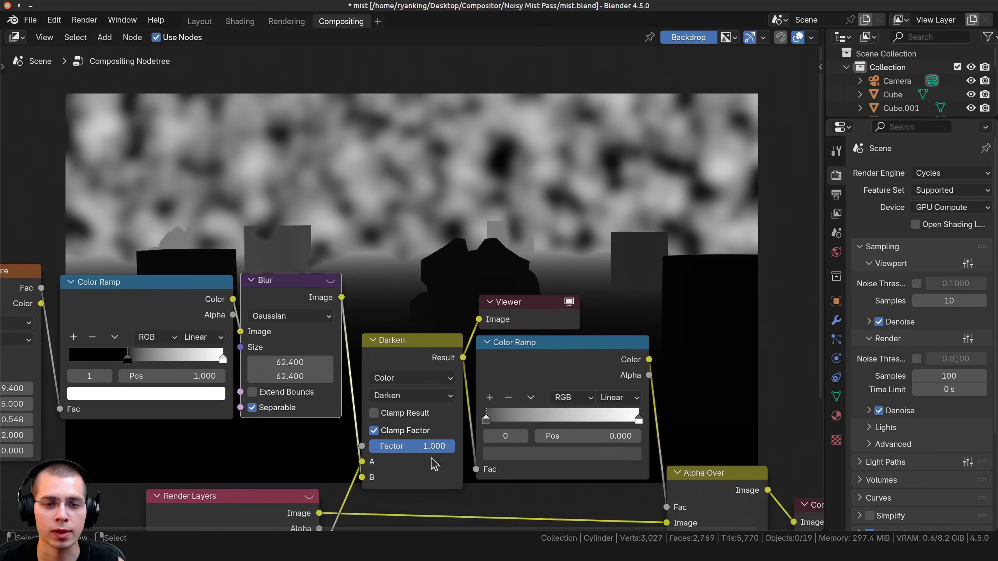
Set the Darken node's Factor to 0.539 and preview the output of the Color Ramp that follows it.
drag(436, 446, 396, 447)
scroll(506, 334, down, 1)
middle_drag(575, 363, 395, 297)
ctrl+shift+click(504, 332)
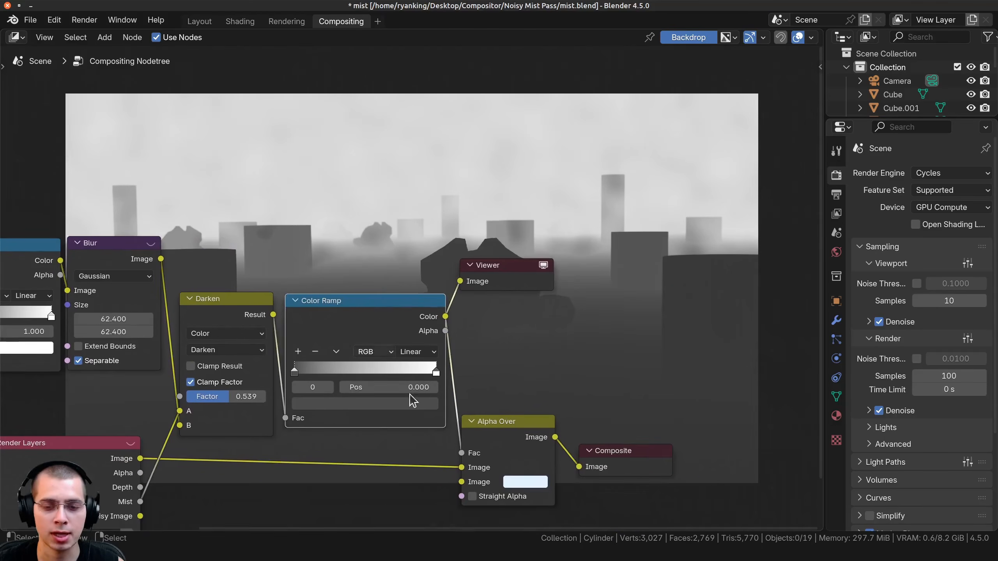
Preview the Alpha Over result in the Viewer and examine how Render Layers and the second Color Ramp feed it.
ctrl+shift+click(536, 430)
middle_drag(361, 445, 415, 335)
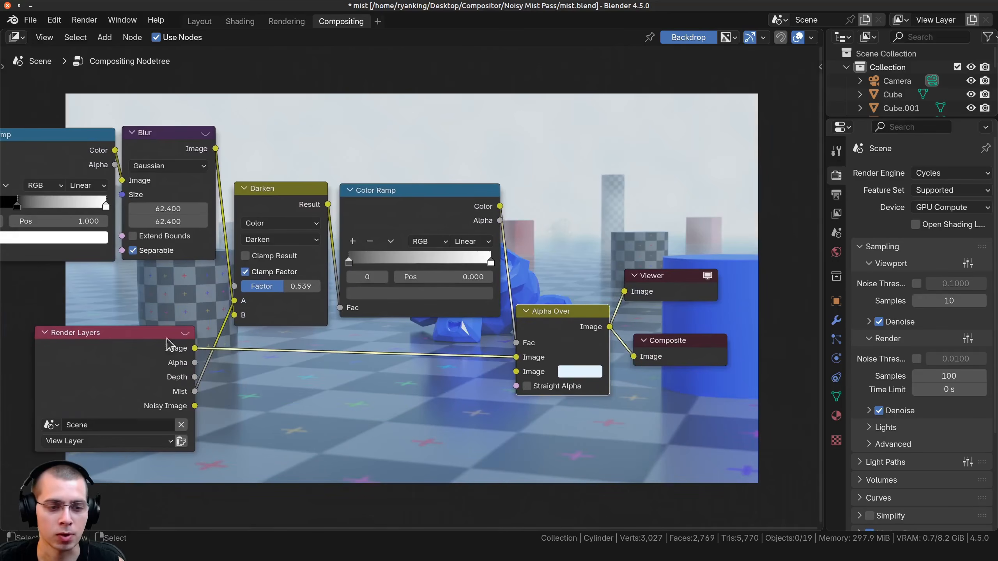
click(150, 357)
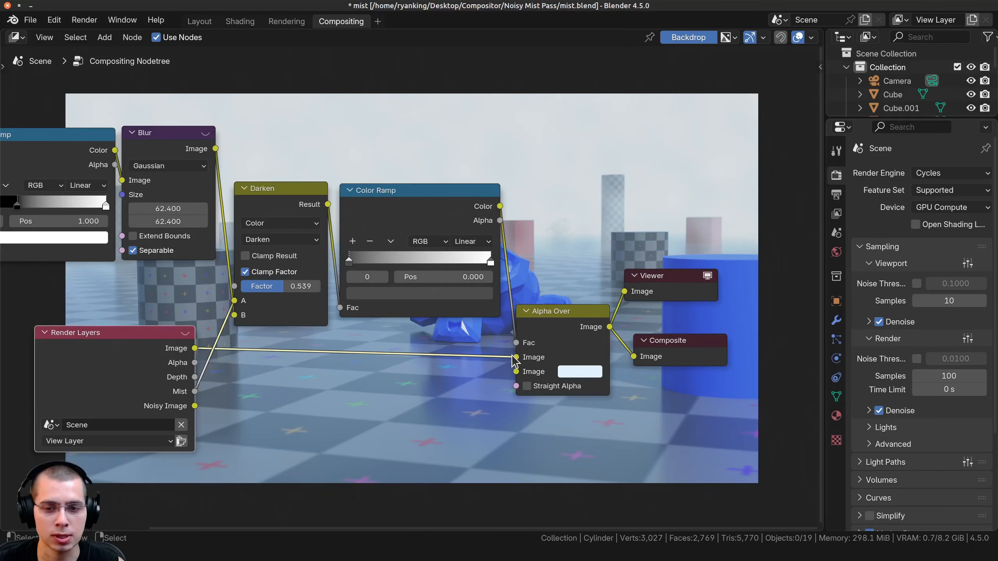
middle_drag(309, 320, 276, 412)
drag(392, 285, 387, 285)
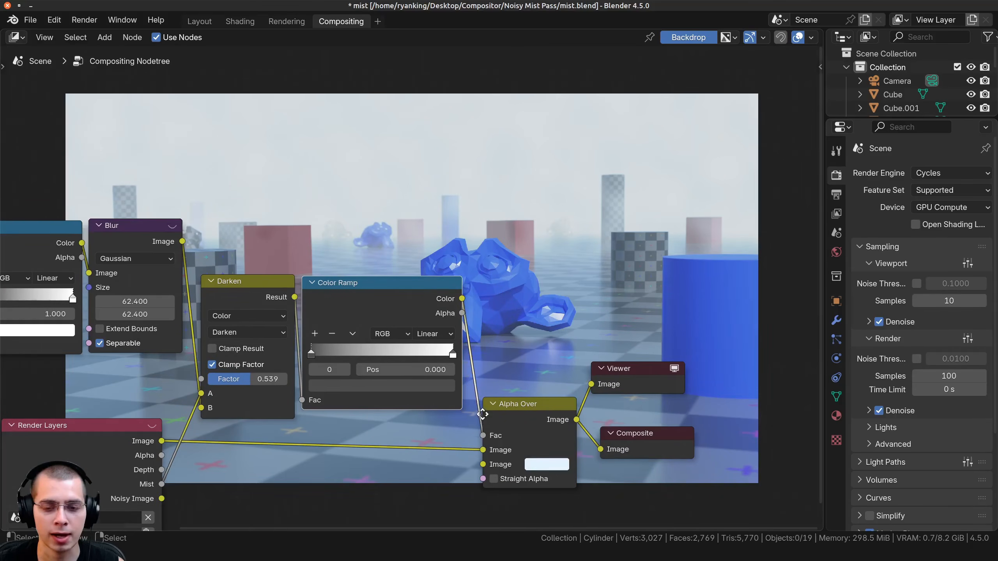
middle_drag(483, 414, 472, 354)
middle_drag(492, 394, 453, 413)
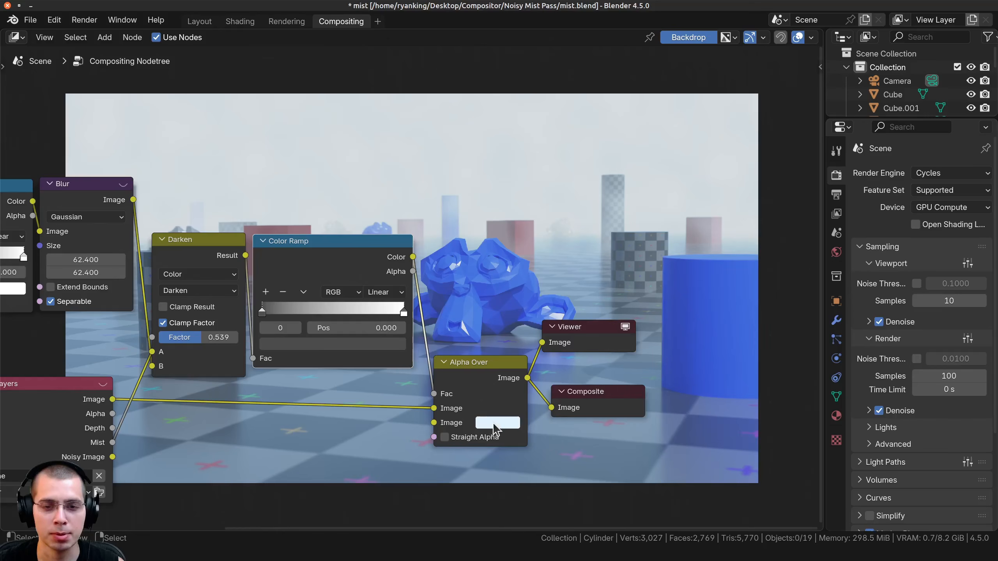
Try the Darken node's Factor at 1.000, and settle it at 0.866.
middle_drag(378, 315, 378, 449)
drag(161, 466, 199, 466)
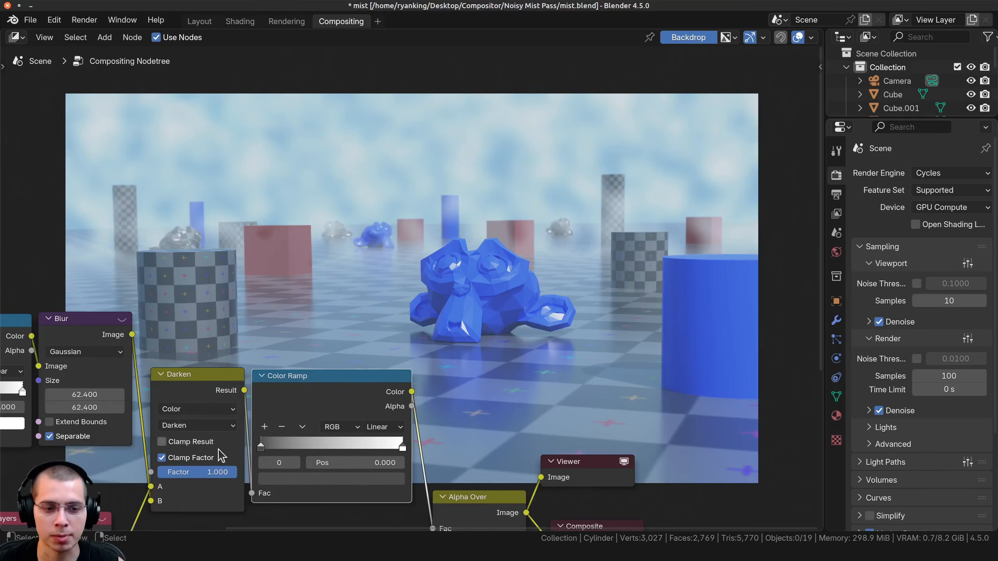
drag(213, 467, 203, 467)
Mute the Blur node to compare the mist without blurring, and unmute it again.
middle_drag(69, 342, 164, 343)
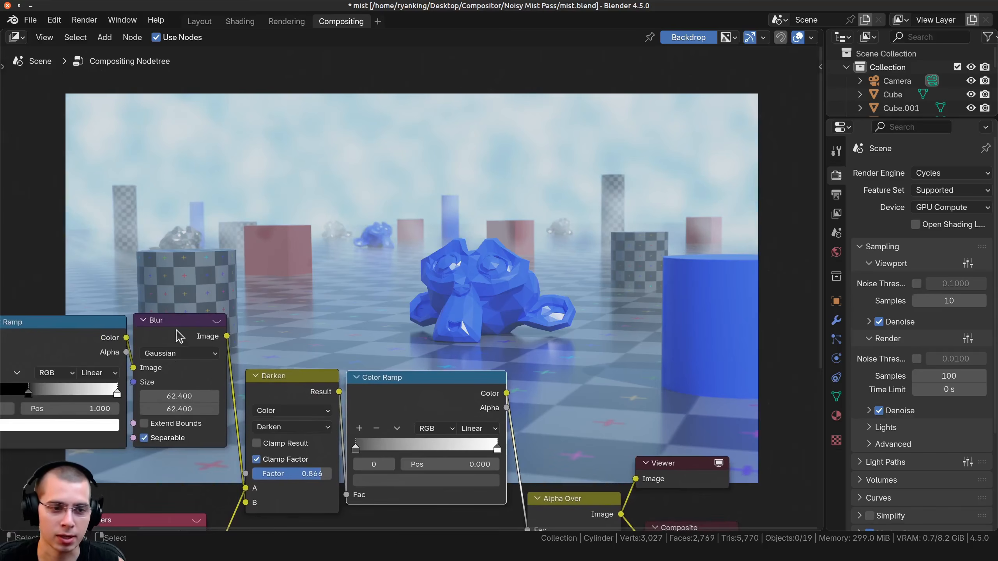
key(m)
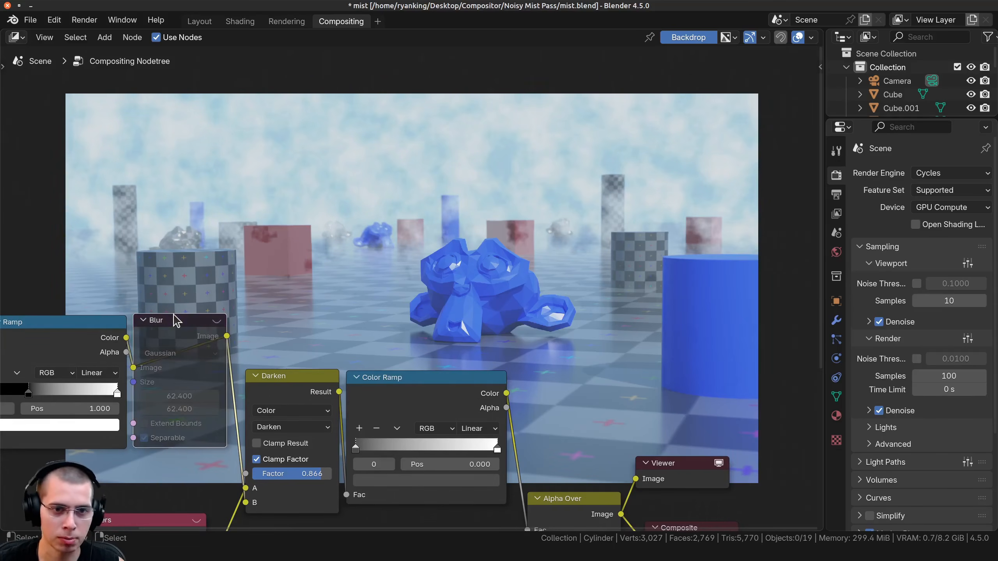
middle_drag(194, 157, 194, 203)
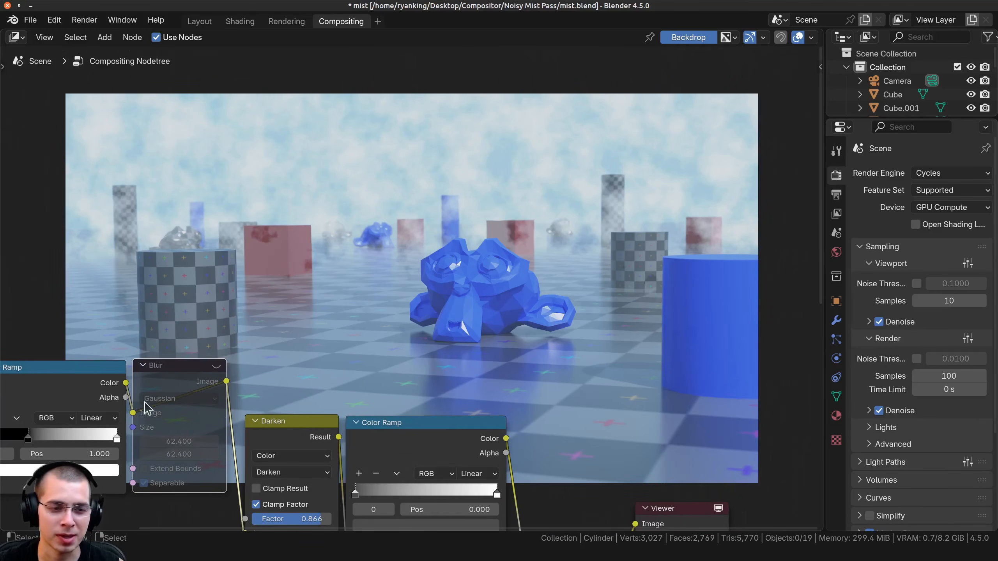
key(m)
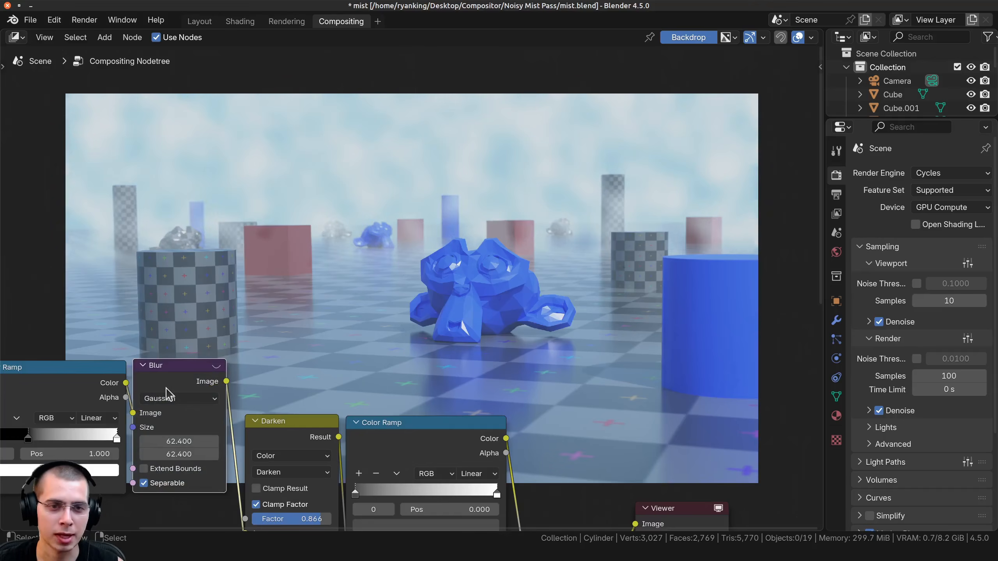
Mute the Blur node and review the Noise Texture and Color Ramp settings that feed it.
key(m)
middle_drag(213, 383, 514, 334)
scroll(298, 360, up, 1)
middle_drag(295, 360, 319, 366)
drag(197, 427, 264, 464)
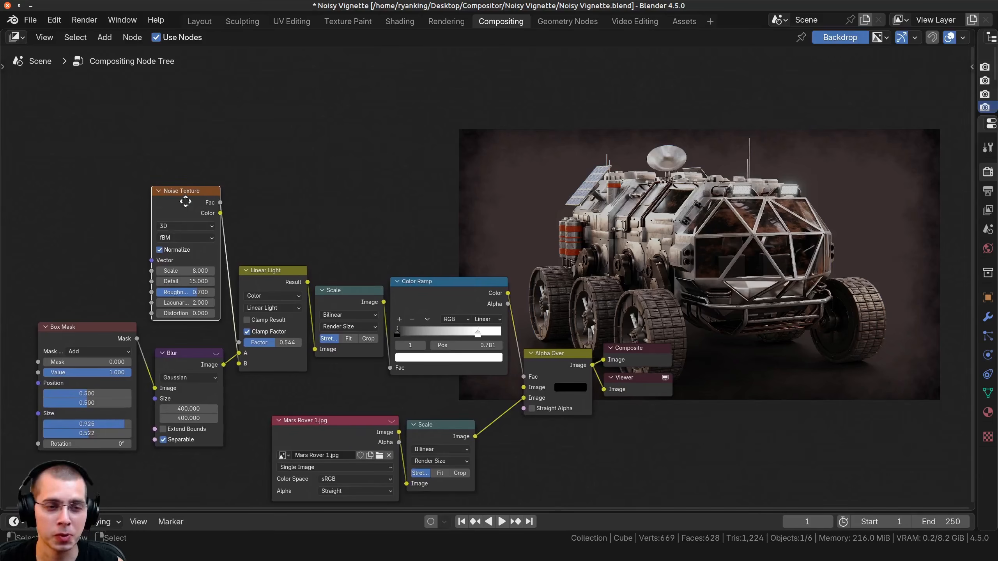
Switch to the Noisy Vignette file, look over its compositing node tree, and enlarge the backdrop image of the rover.
drag(186, 201, 187, 205)
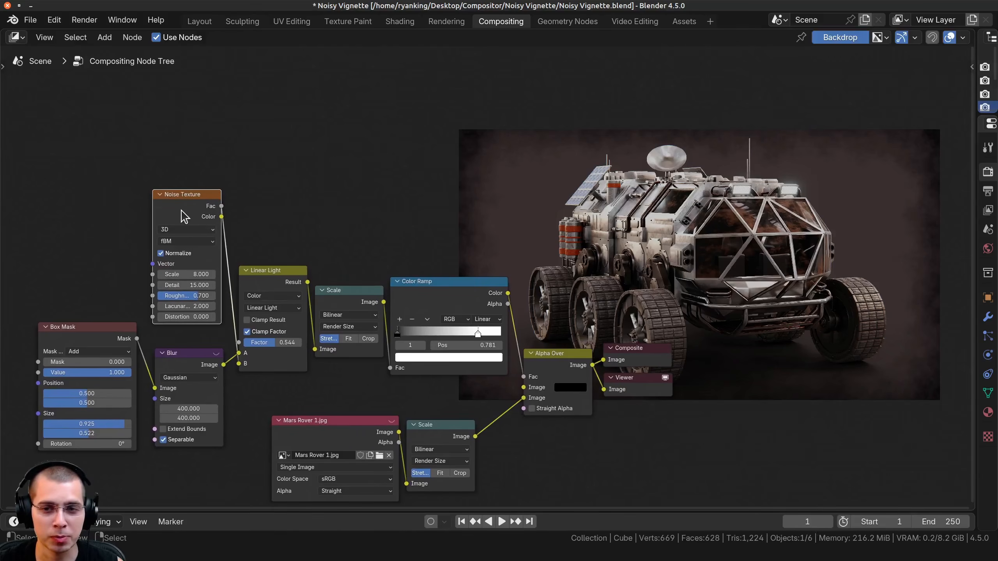
middle_drag(510, 279, 357, 288)
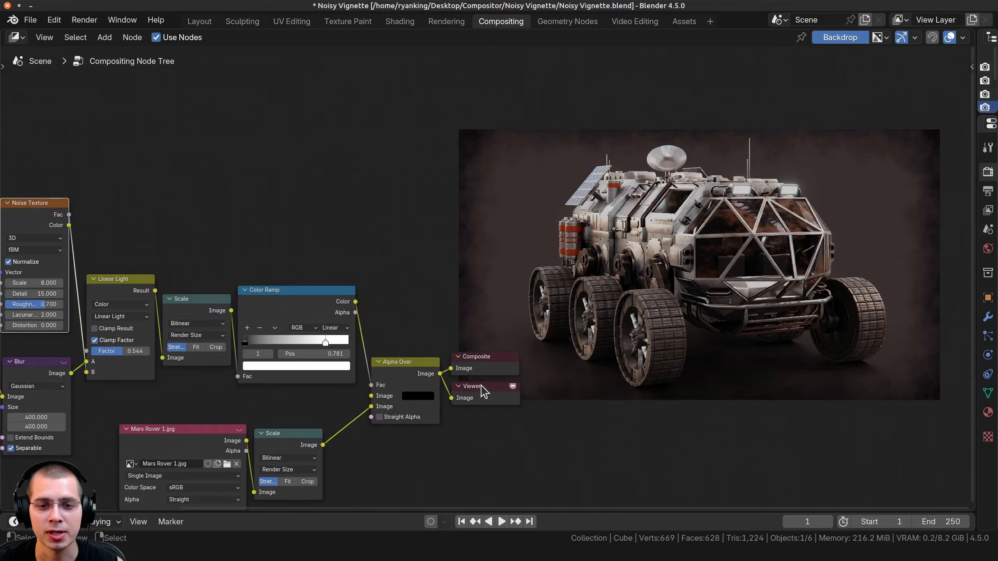
middle_drag(186, 331, 485, 270)
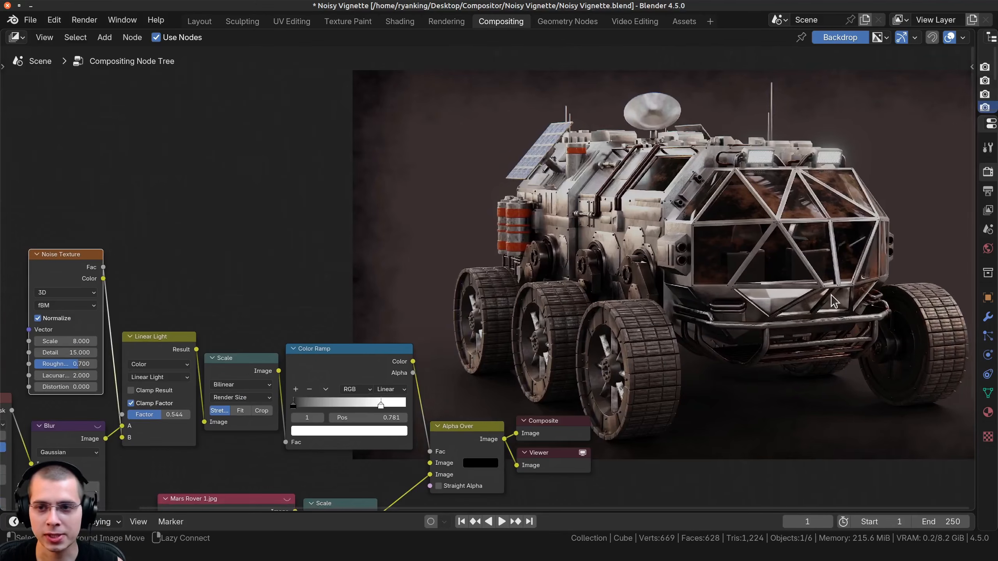
alt+middle_drag(837, 294, 786, 299)
alt+drag(787, 298, 781, 298)
mouse_move(781, 299)
alt+middle_down()
mouse_move(770, 297)
mouse_move(812, 292)
mouse_move(786, 296)
alt+middle_up()
key(v)
key(alt+v)
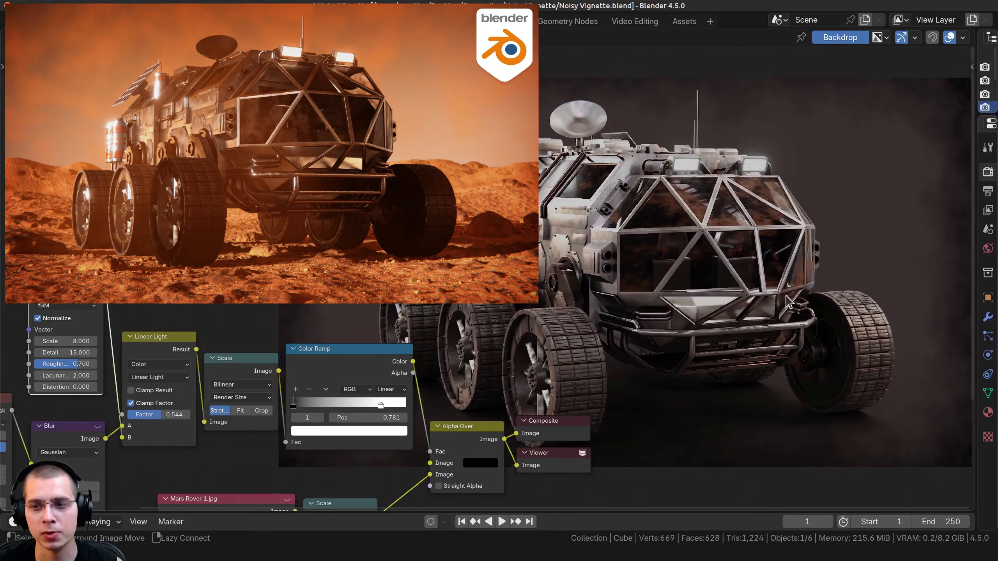
Examine the vignette around the rover, and preview the Box Mask and its Blur node in the Viewer.
middle_drag(539, 225, 546, 226)
middle_drag(392, 356, 762, 268)
scroll(762, 268, up, 1)
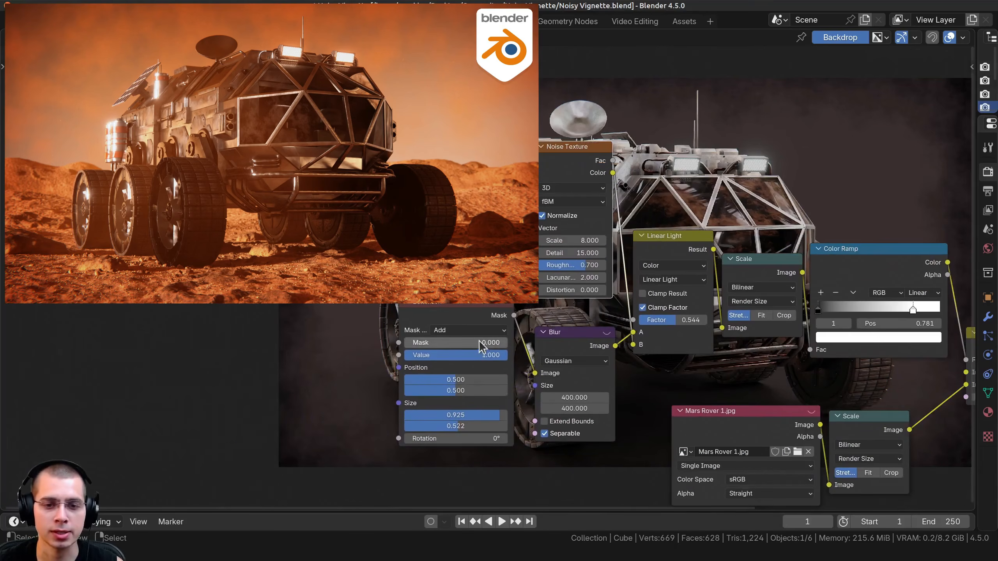
middle_drag(534, 370, 579, 347)
middle_drag(426, 260, 500, 375)
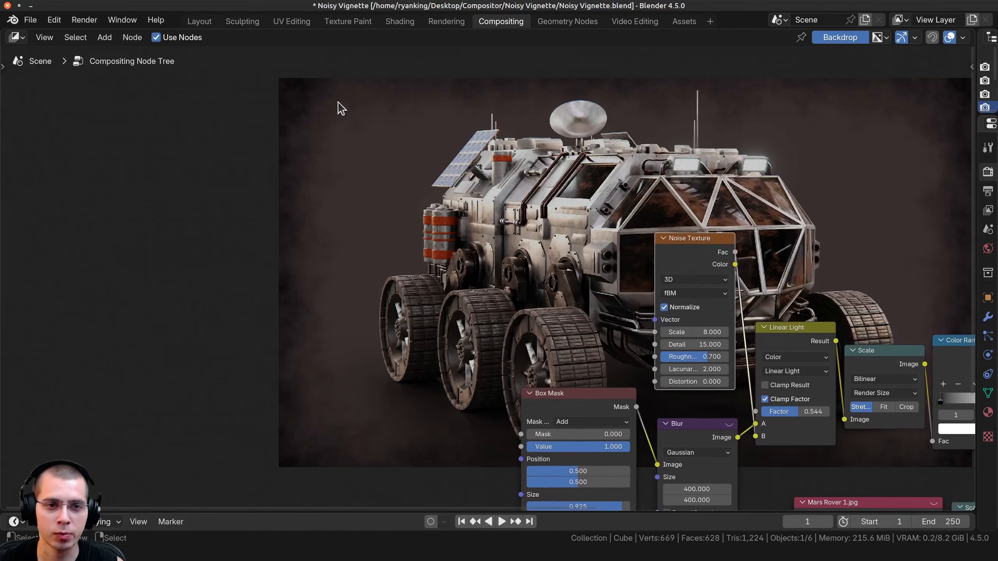
ctrl+shift+click(582, 402)
middle_drag(585, 362, 478, 307)
ctrl+shift+click(588, 374)
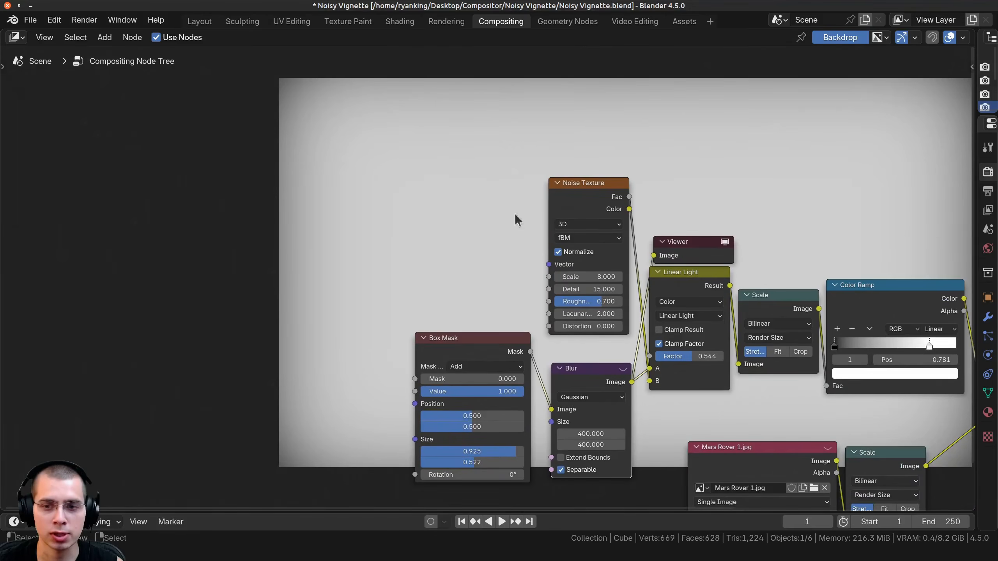
Preview the Alpha Over result and try the Linear Light node's Factor at 0.000 to compare the vignette without noise.
key(Home)
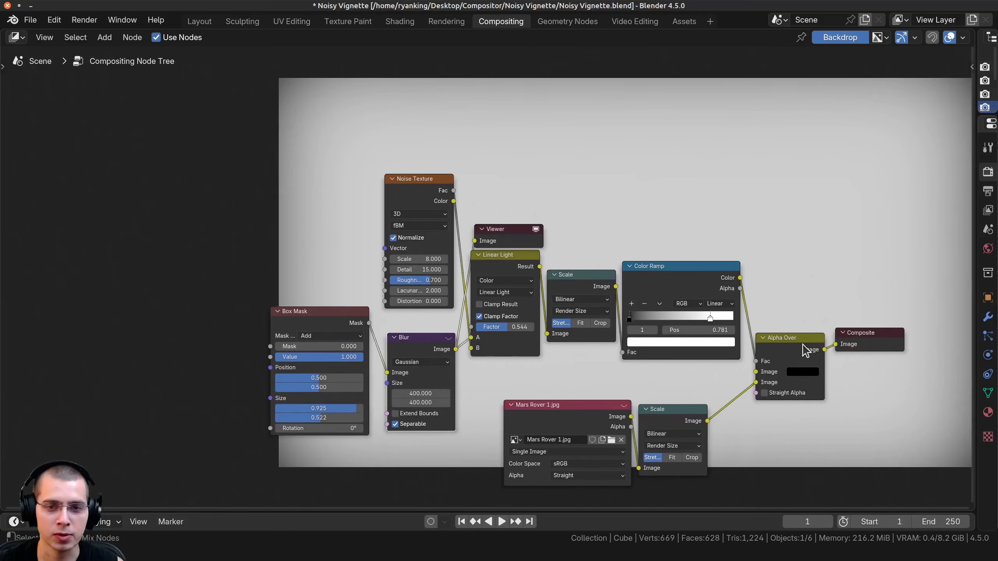
ctrl+shift+click(803, 348)
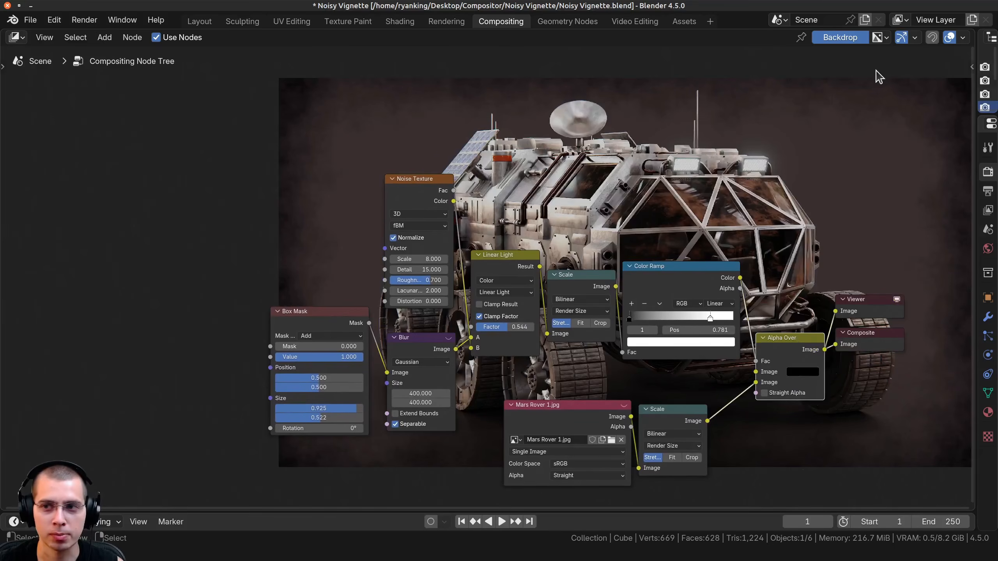
middle_drag(526, 327, 486, 417)
scroll(487, 417, up, 2)
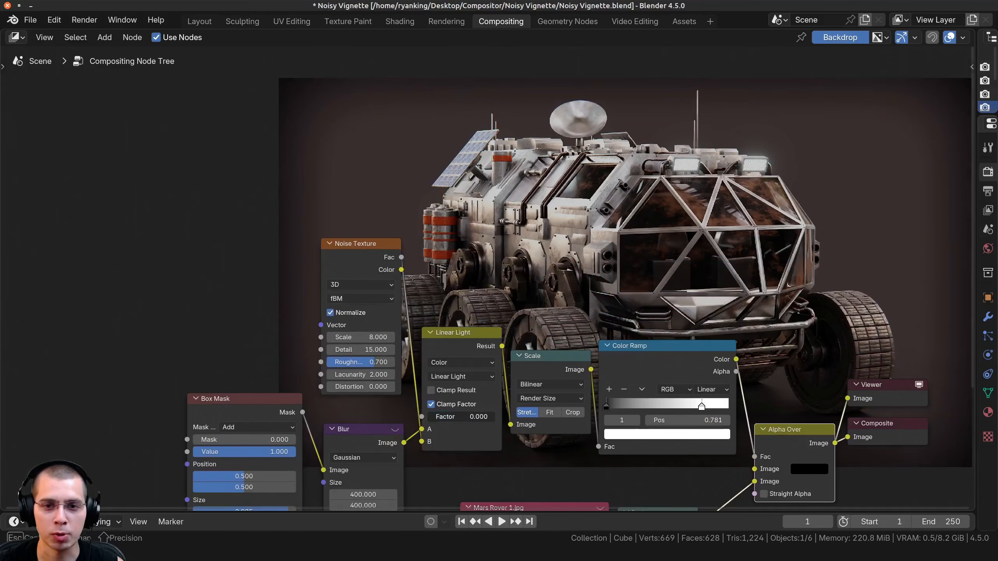
Preview the Noise Texture's output, followed by the Linear Light node that mixes it with the blurred mask.
drag(361, 253, 347, 253)
ctrl+shift+click(346, 252)
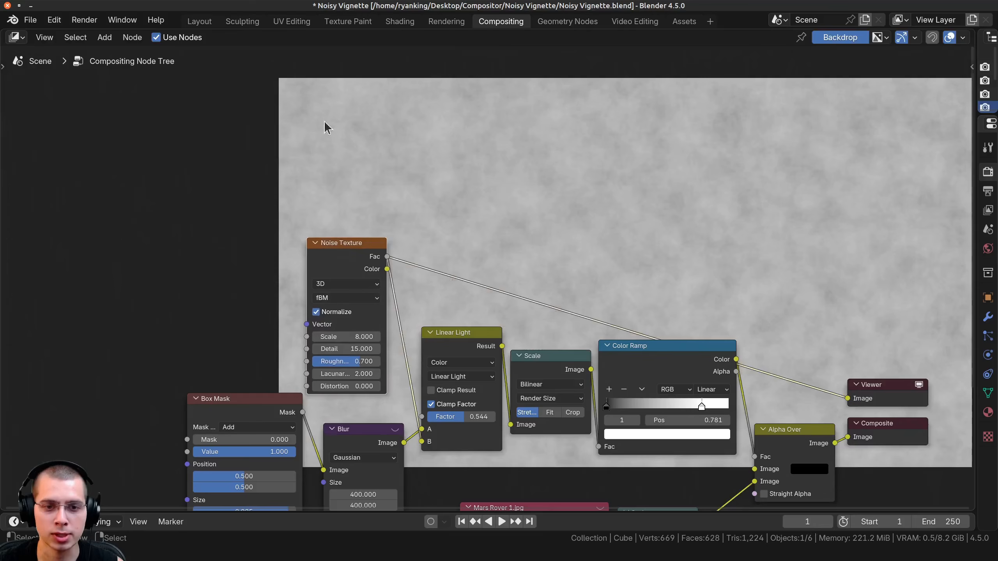
middle_drag(252, 370, 223, 268)
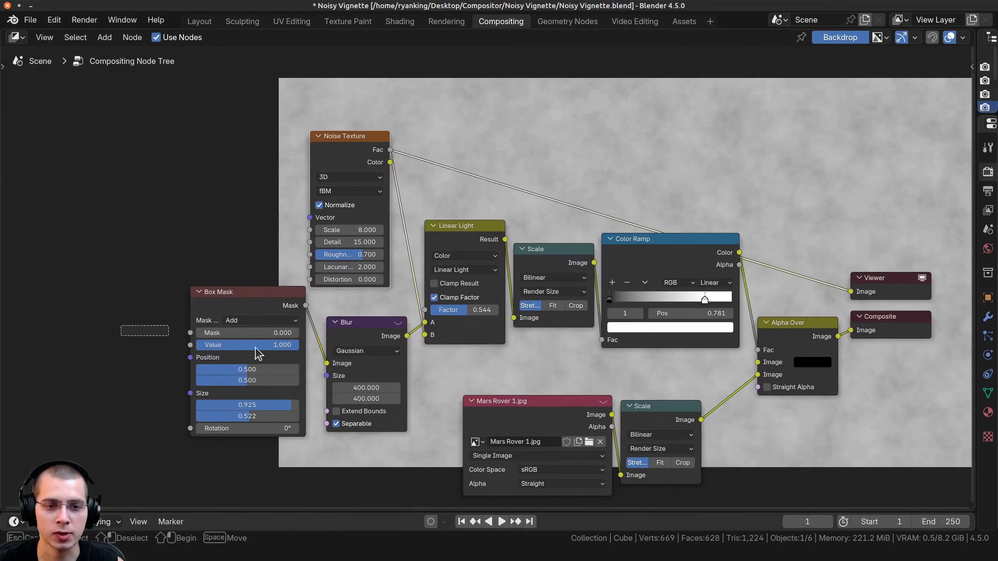
scroll(430, 258, up, 1)
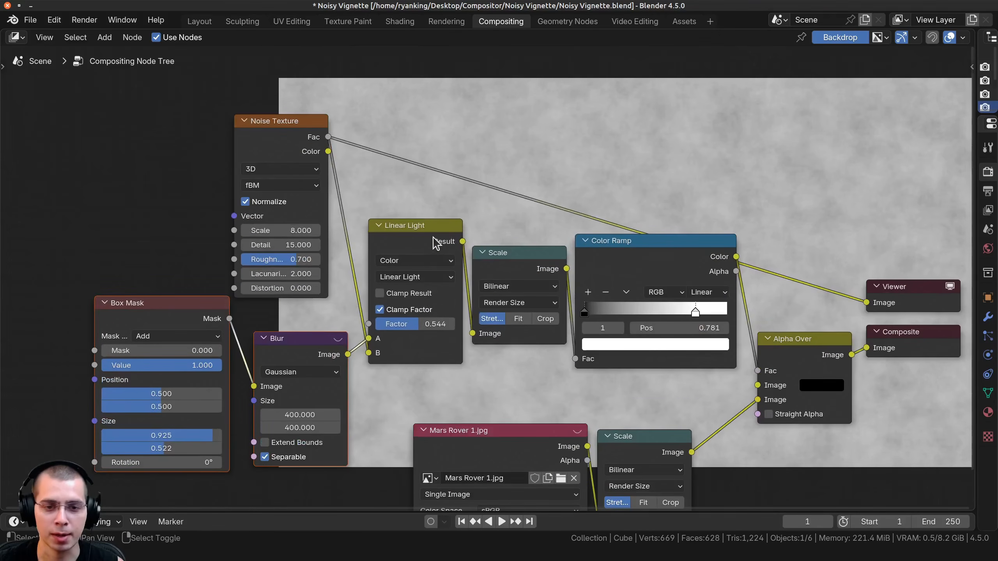
ctrl+shift+click(413, 238)
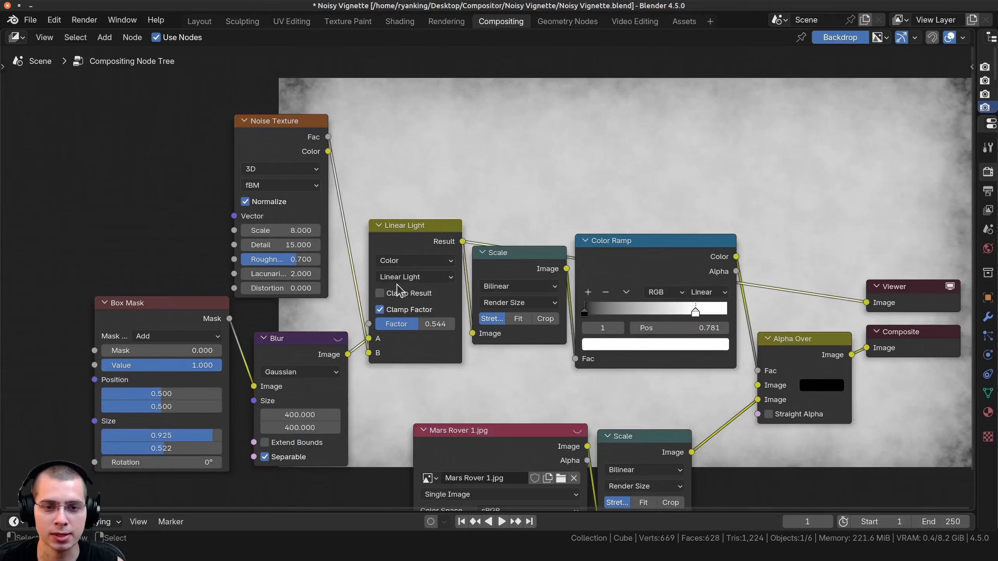
Try the Linear Light node's Factor at 0.000, and raise it to 0.802.
middle_drag(397, 290, 344, 350)
drag(250, 351, 220, 348)
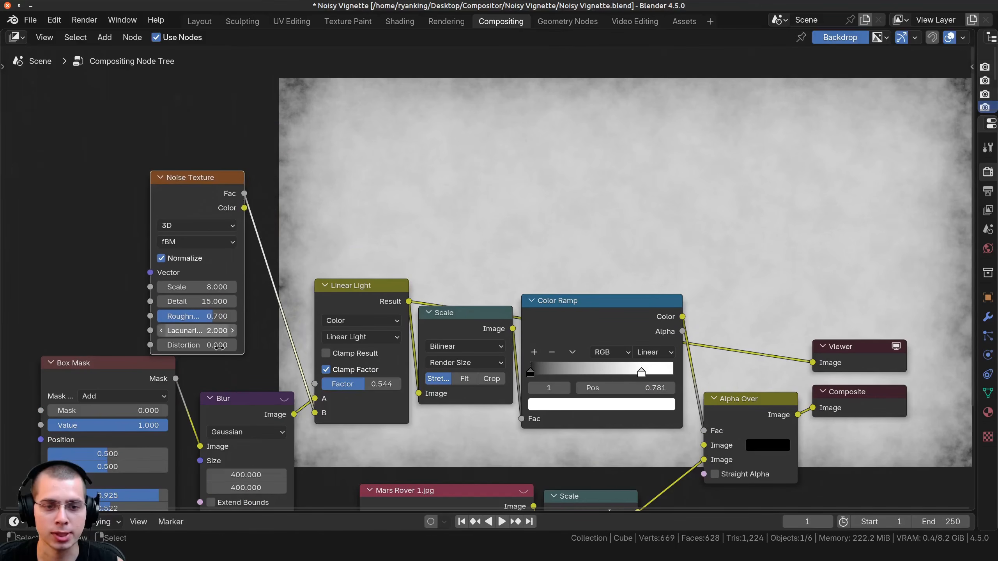
middle_drag(295, 424, 320, 387)
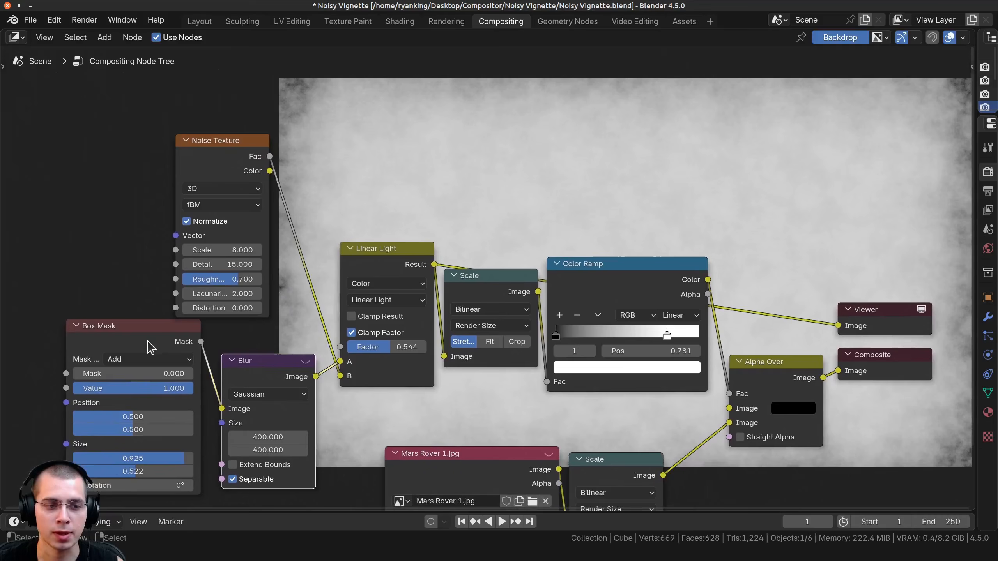
scroll(386, 348, up, 1)
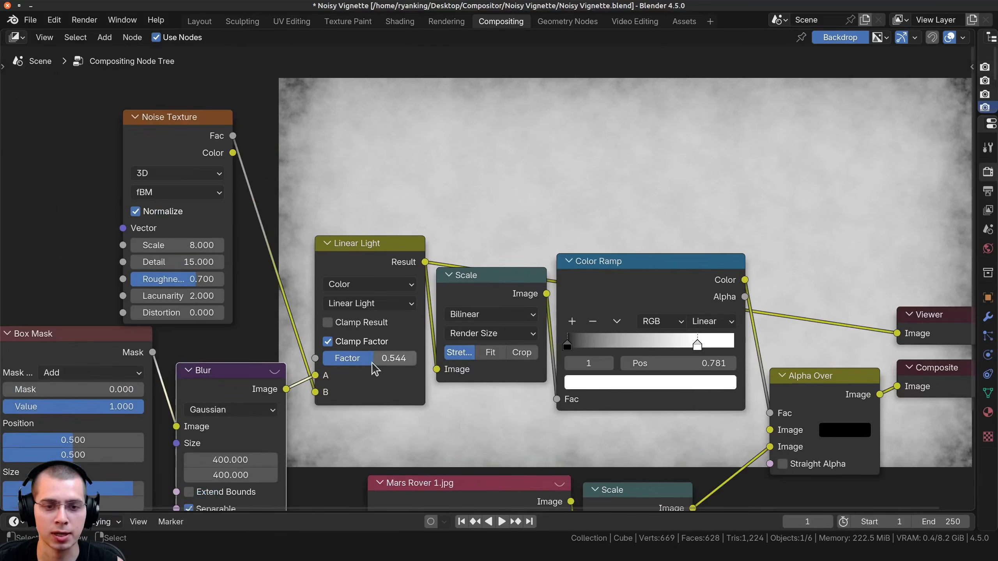
drag(386, 346, 319, 360)
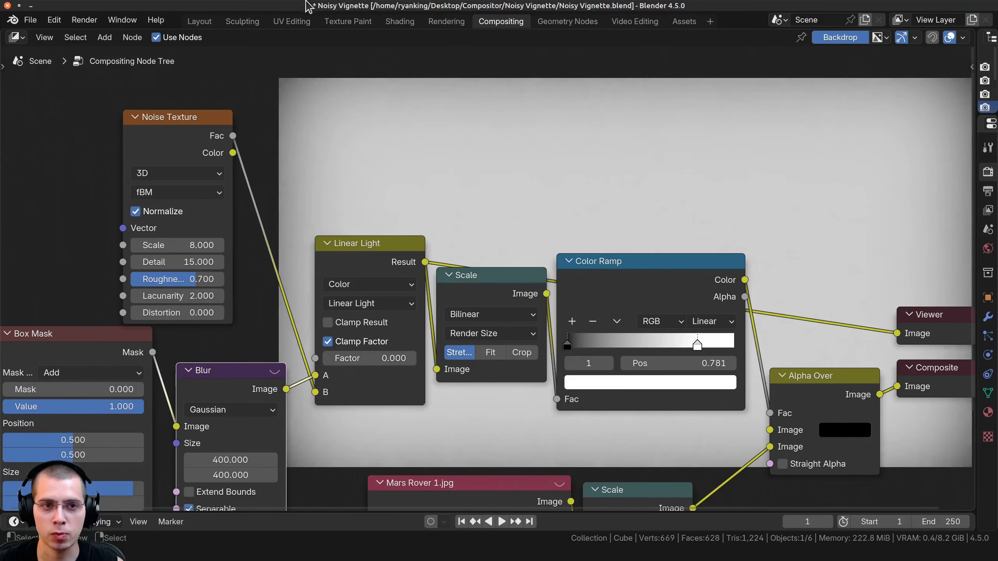
middle_drag(412, 327, 359, 366)
drag(293, 391, 366, 391)
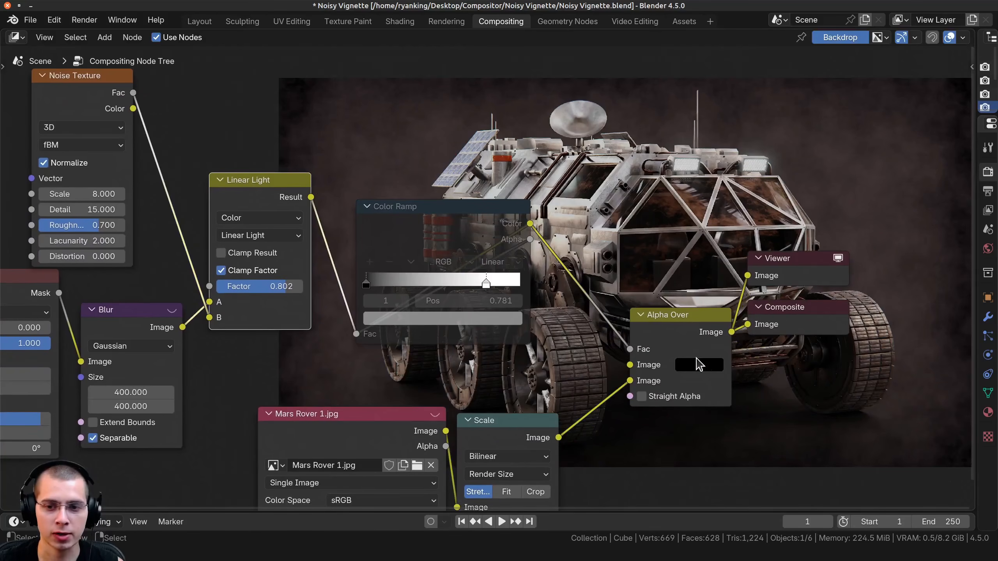
Nudge the Mars Rover 1.jpg image node together with its Scale node.
middle_drag(697, 365, 665, 232)
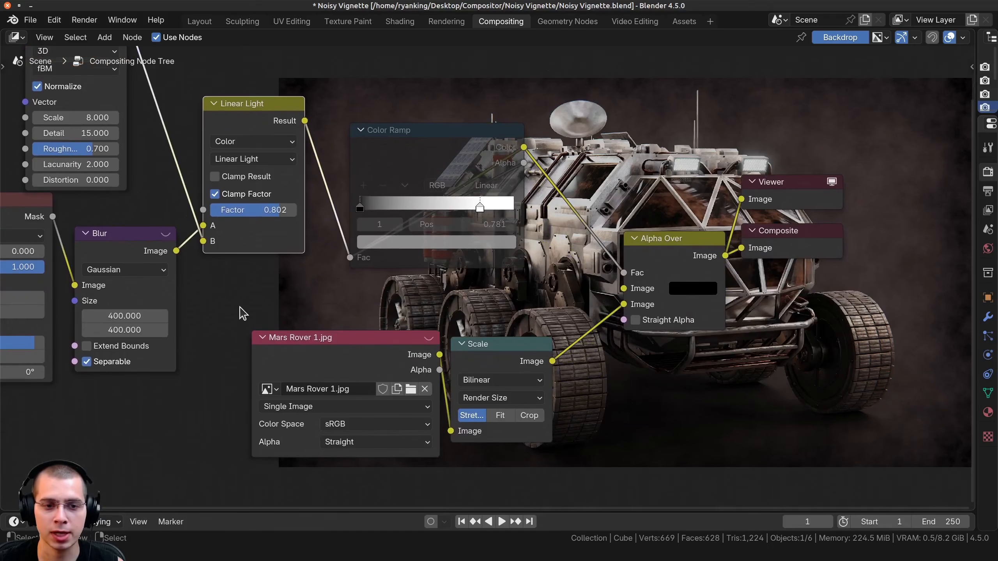
drag(241, 308, 540, 391)
key(g)
click(537, 380)
Compare the vignette with the Color Ramp muted, then unmute the ramp and shift it slightly upward.
middle_drag(463, 341, 416, 94)
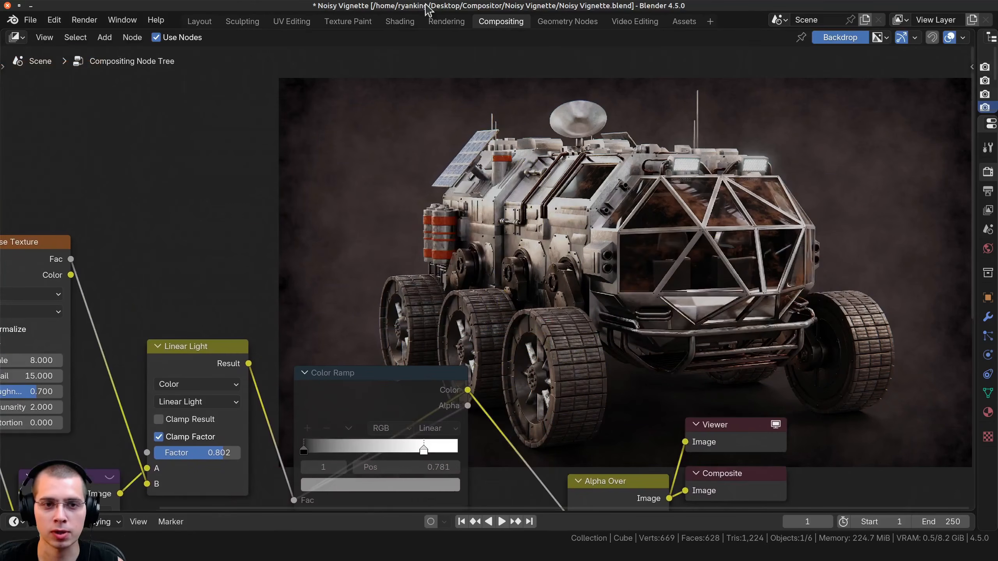
middle_drag(355, 273, 358, 198)
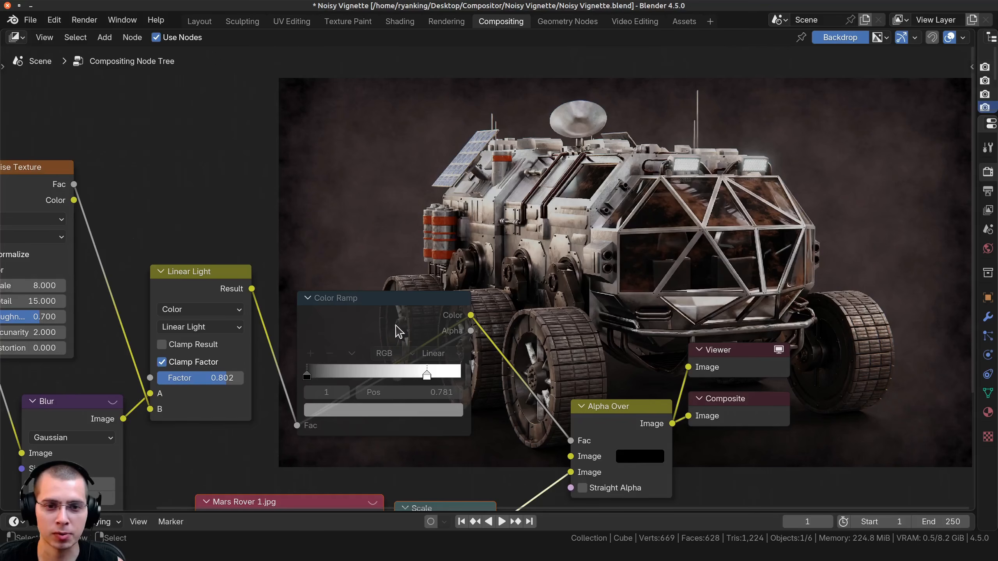
drag(344, 318, 341, 294)
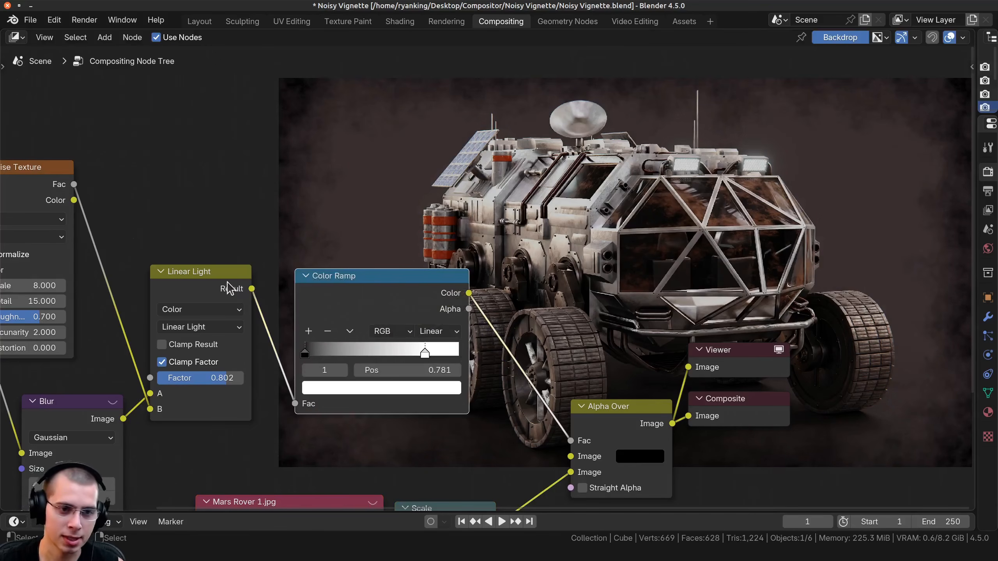
Try the Color Ramp's white stop at 0.746, and at 0.631 while previewing the ramp's output in the Viewer.
scroll(314, 334, up, 1)
mouse_move(409, 338)
mouse_down()
mouse_move(444, 339)
mouse_move(415, 339)
mouse_up()
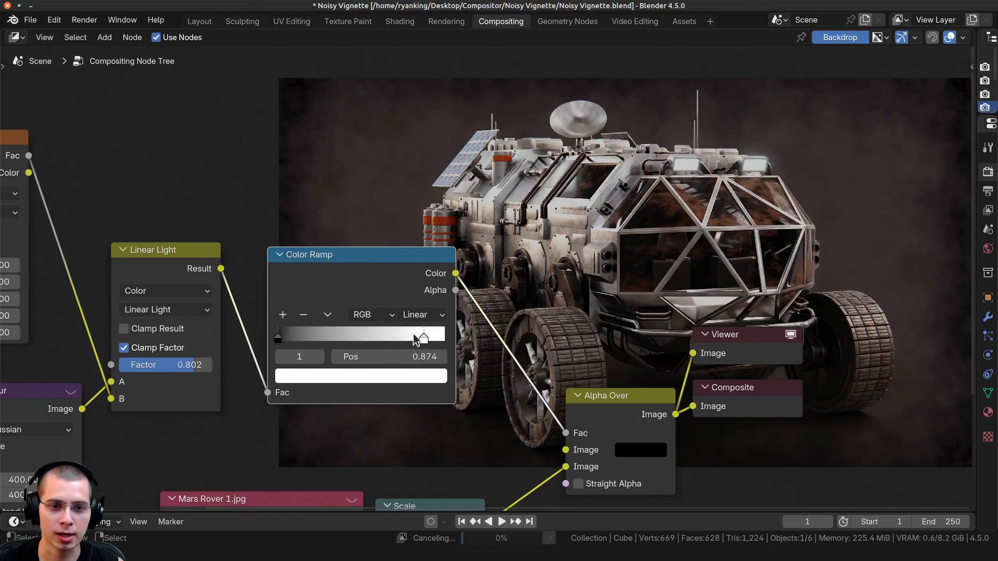
ctrl+shift+click(405, 276)
drag(402, 337, 382, 339)
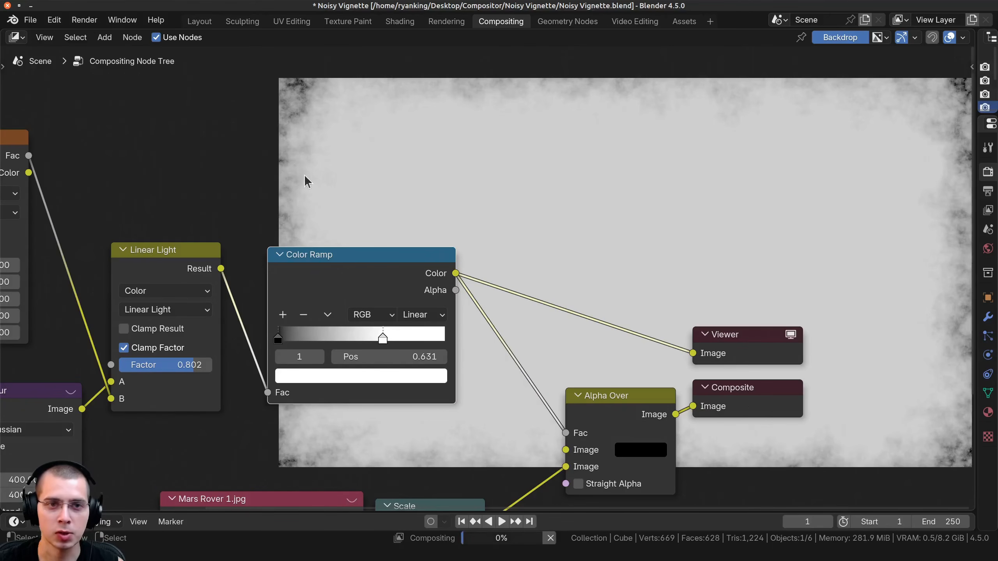
Set the Color Ramp's white stop to 0.731 and preview the Alpha Over result in the Viewer.
middle_drag(663, 305, 637, 396)
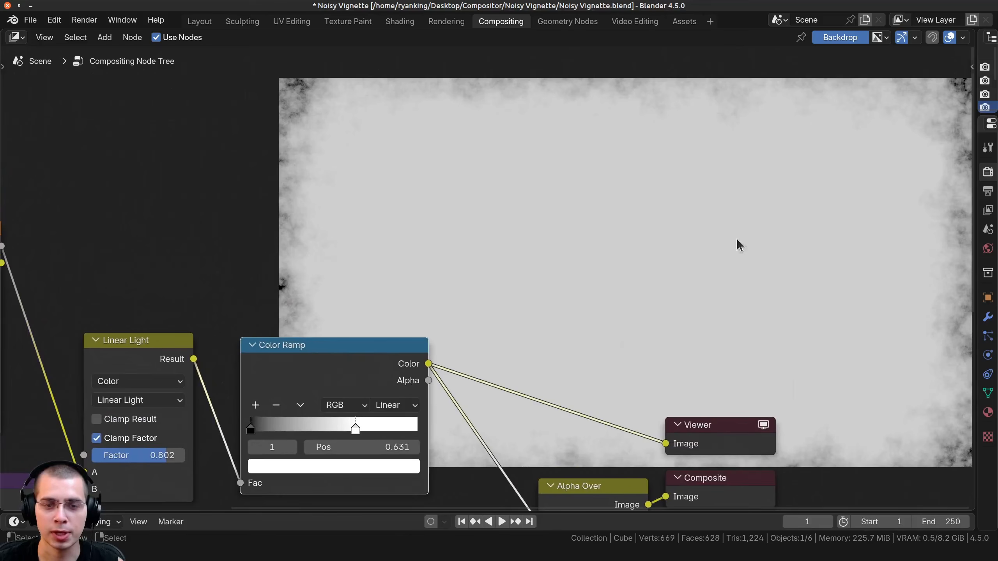
mouse_move(356, 430)
mouse_down()
mouse_move(419, 429)
mouse_move(364, 424)
mouse_up()
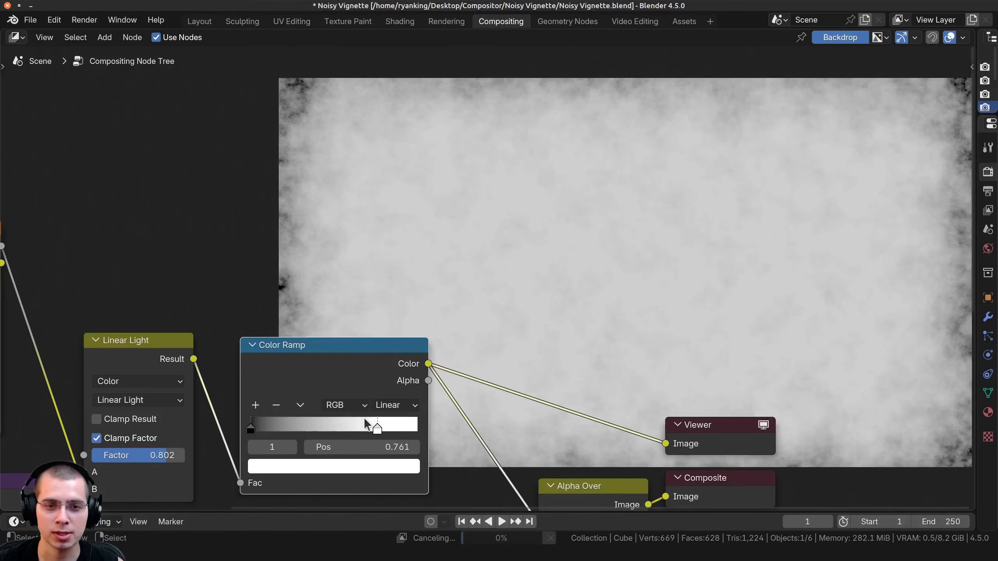
ctrl+shift+click(589, 493)
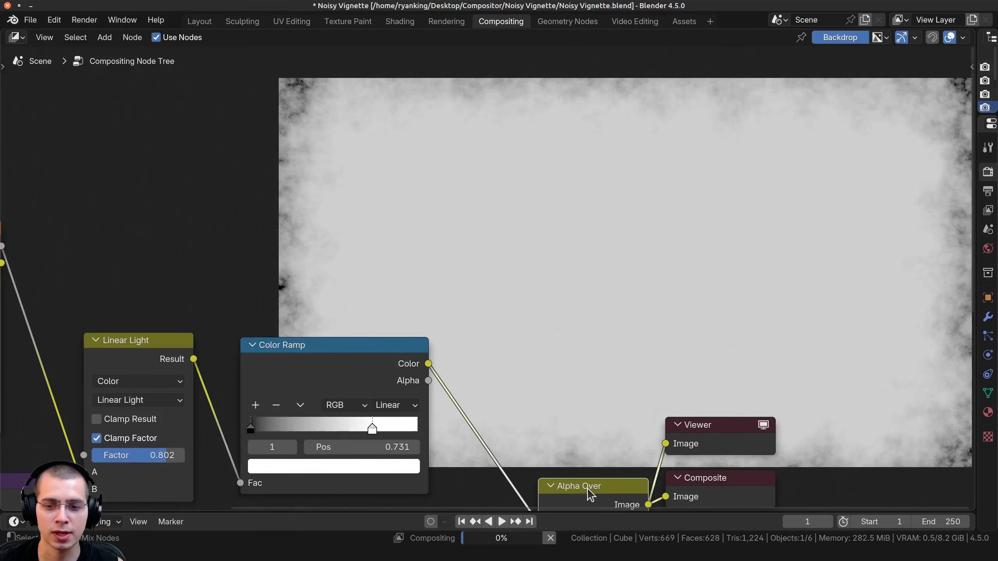
scroll(422, 403, down, 2)
middle_drag(418, 375, 299, 505)
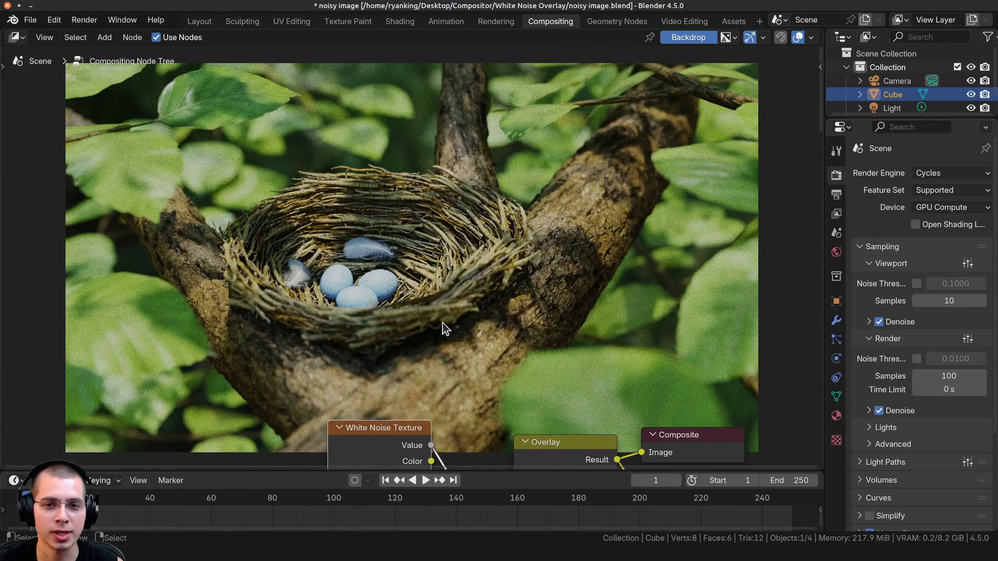
In the noisy image file, rearrange the White Noise Texture and 1.jpg nodes and examine how they feed the Overlay node.
middle_drag(512, 361, 722, 105)
middle_drag(675, 276, 634, 267)
drag(591, 290, 600, 290)
middle_drag(638, 291, 610, 296)
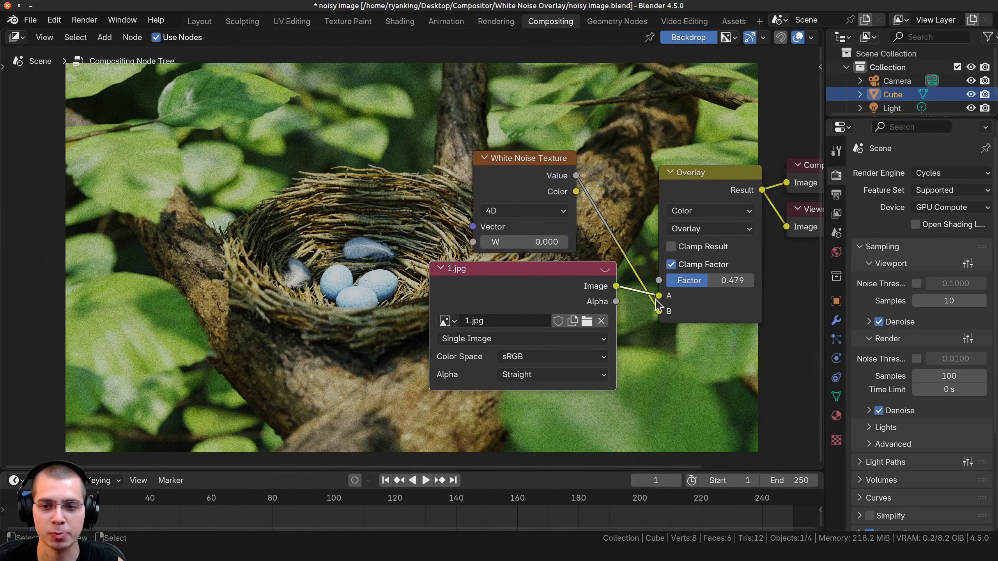
middle_drag(725, 201, 688, 211)
click(684, 195)
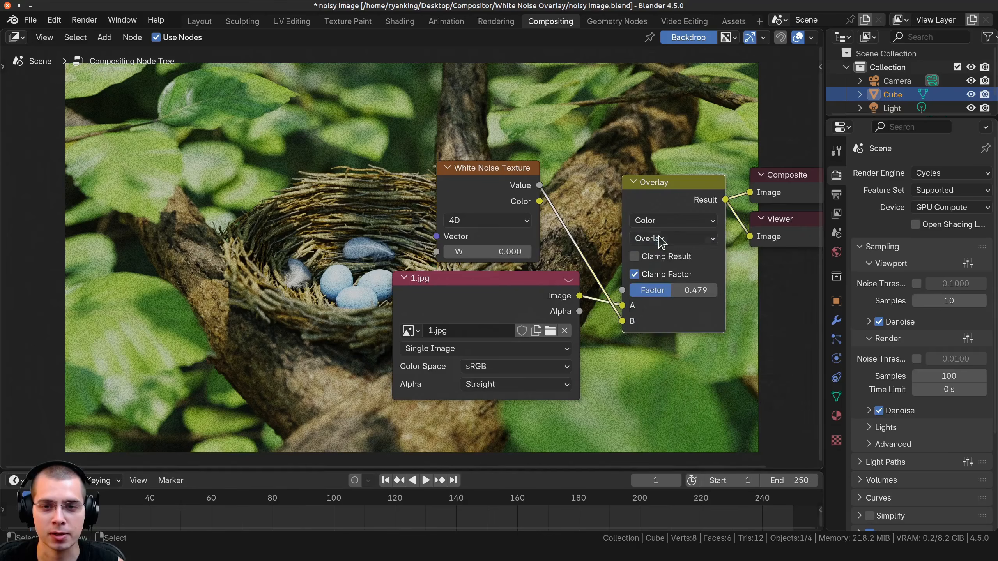
drag(485, 176, 494, 171)
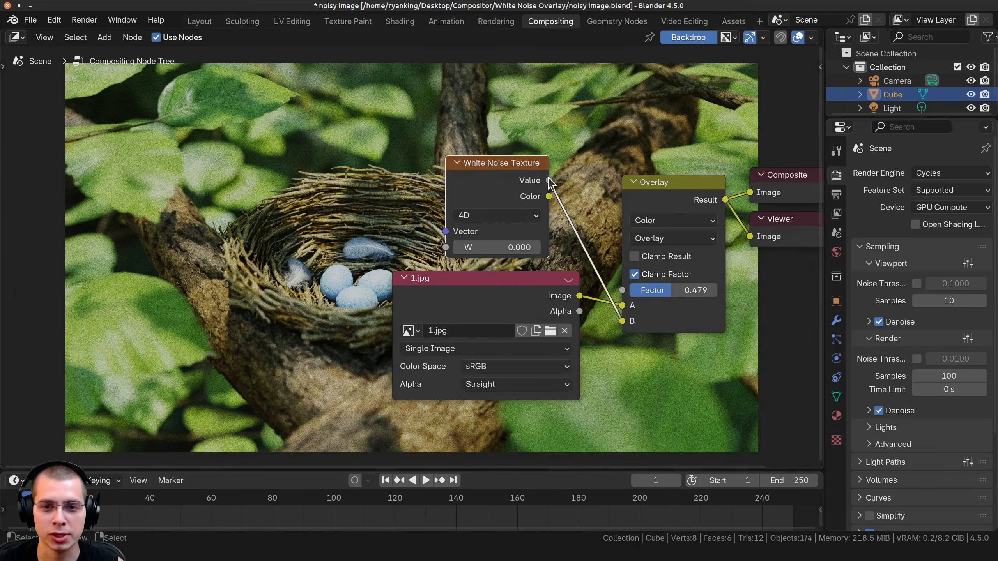
Go to frame 0 and enlarge the backdrop to inspect the white noise grain on the leaves.
middle_drag(500, 252, 600, 270)
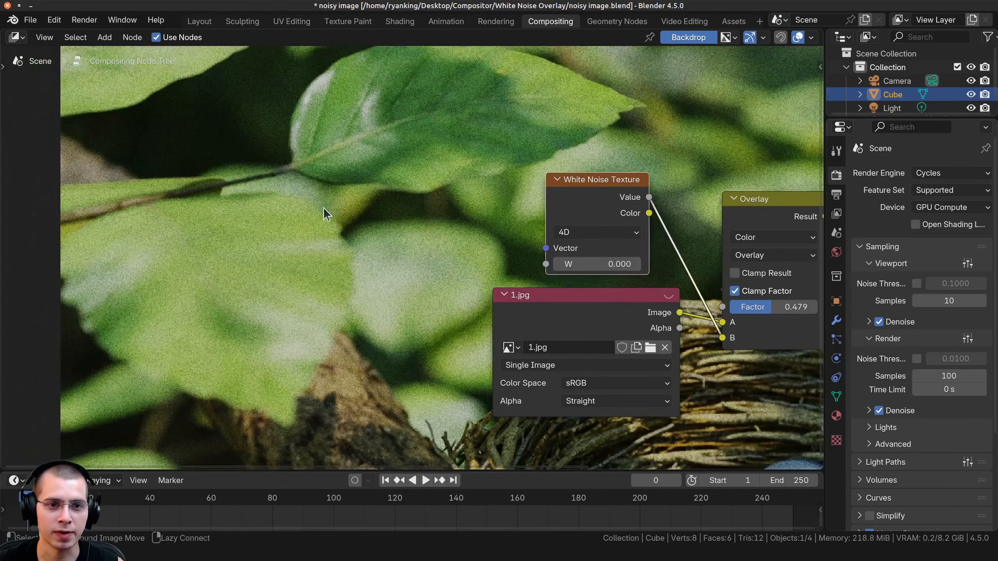
alt+middle_drag(325, 214, 309, 181)
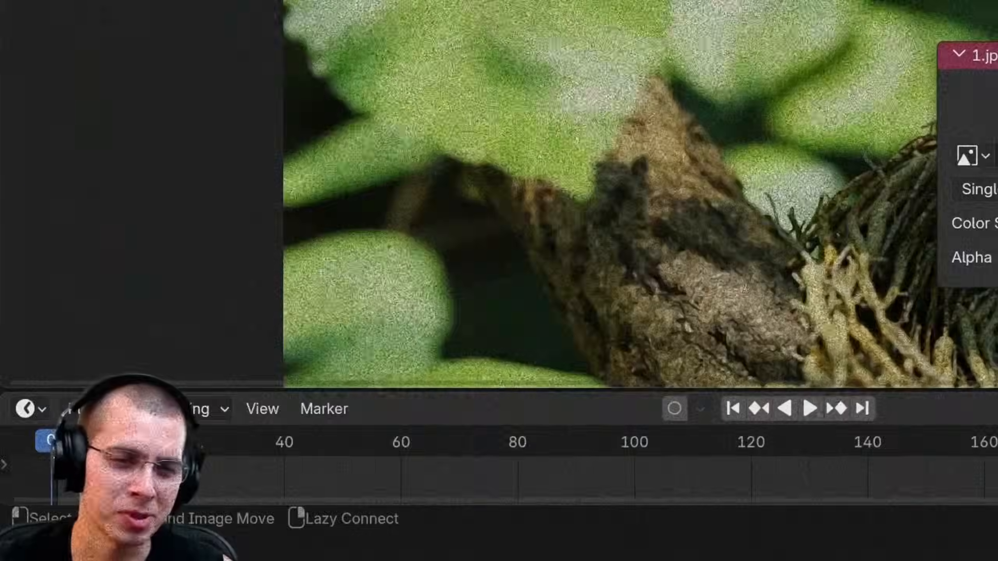
Keep the White Noise Texture's dimensions at 4D and try a W value of 18.900.
key(alt+v)
key(alt+v)
alt+middle_drag(387, 255, 535, 299)
key(alt+v)
key(alt+v)
alt+middle_drag(589, 283, 699, 330)
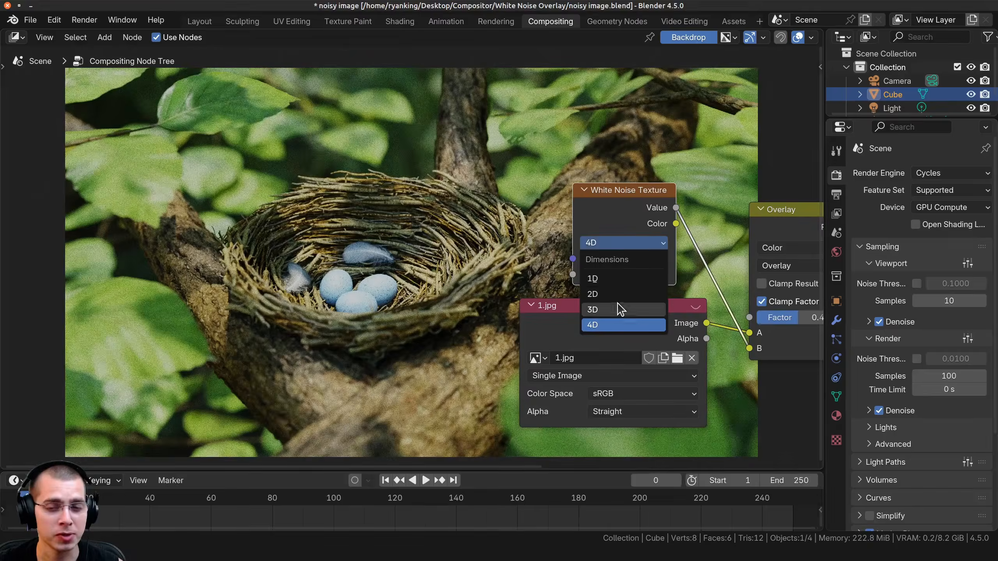
click(608, 326)
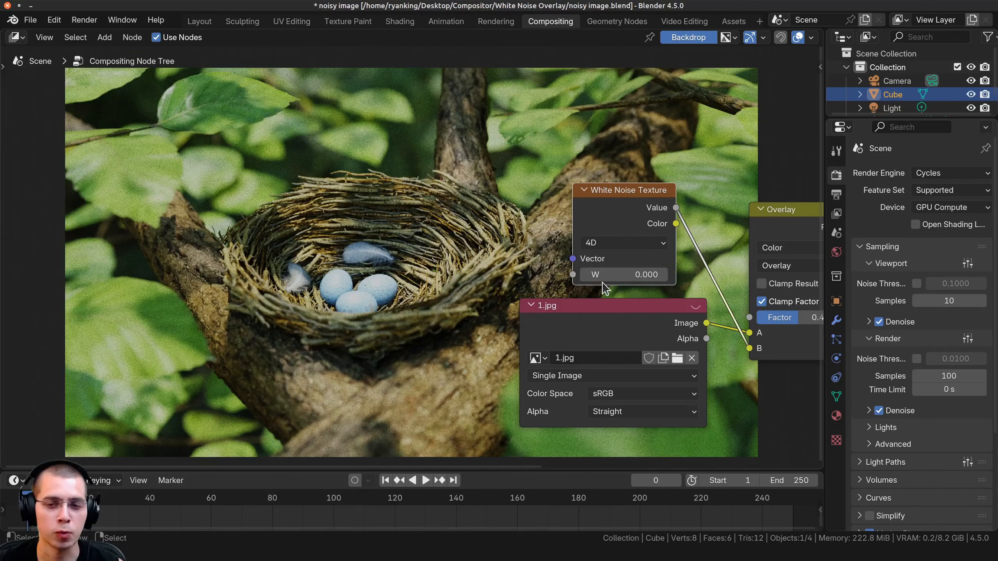
drag(610, 275, 665, 276)
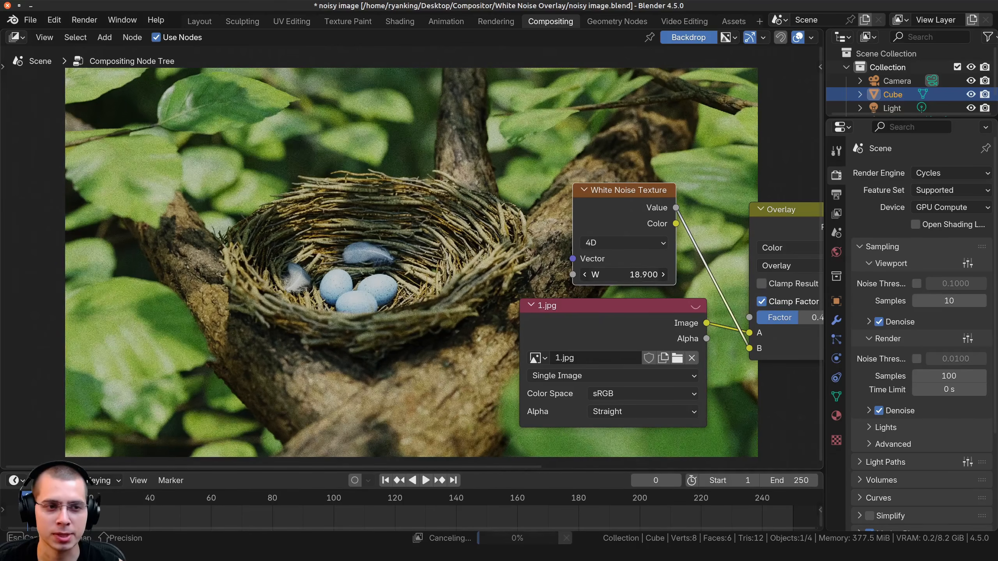
key(Escape)
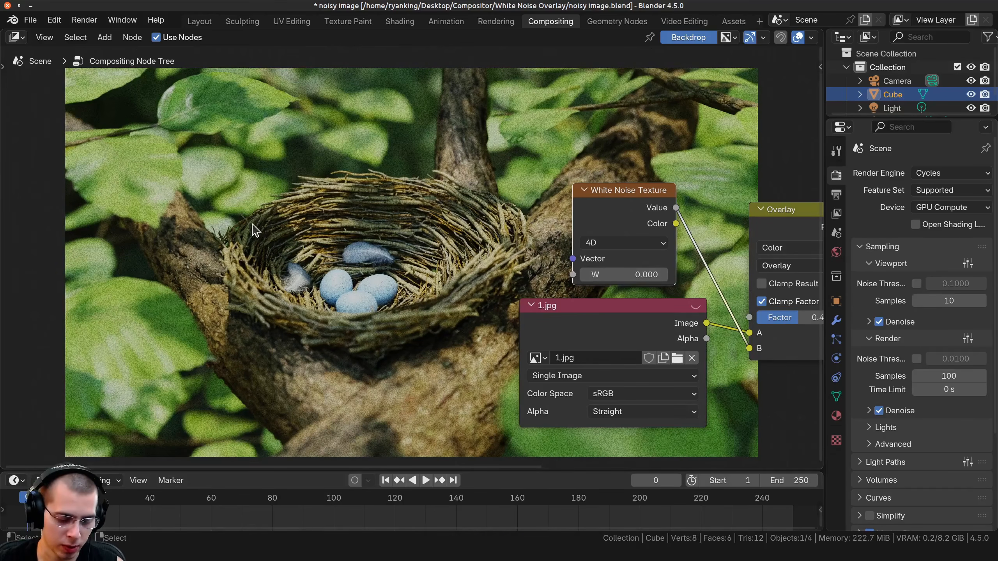
Enlarge the backdrop on the leaves and vary the White Noise Texture's W value to examine how the grain changes.
key(alt+v)
key(alt+v)
key(alt+v)
key(alt+v)
alt+middle_drag(157, 189, 601, 432)
key(alt+v)
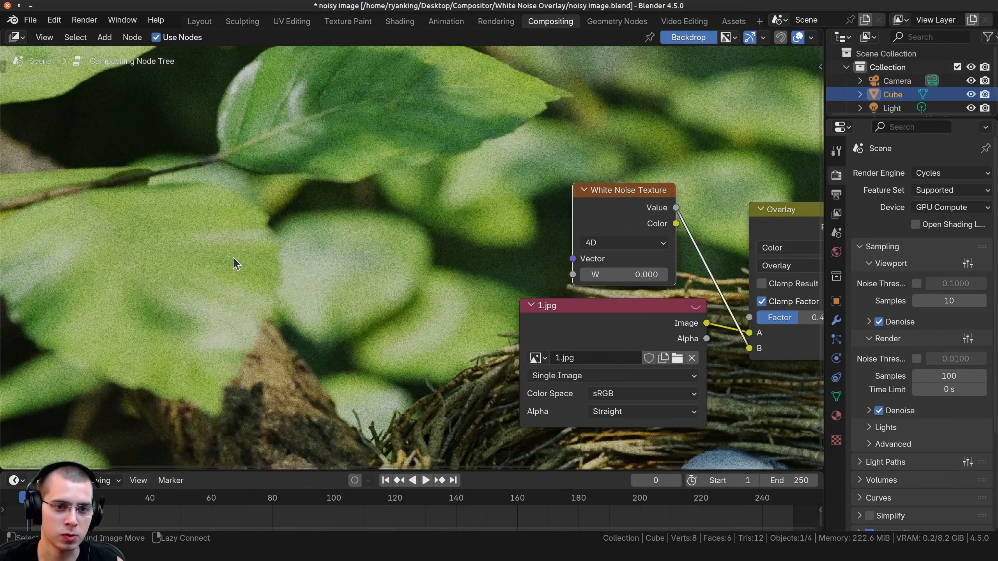
key(alt+v)
key(alt+v)
alt+middle_drag(236, 263, 691, 345)
drag(614, 275, 706, 275)
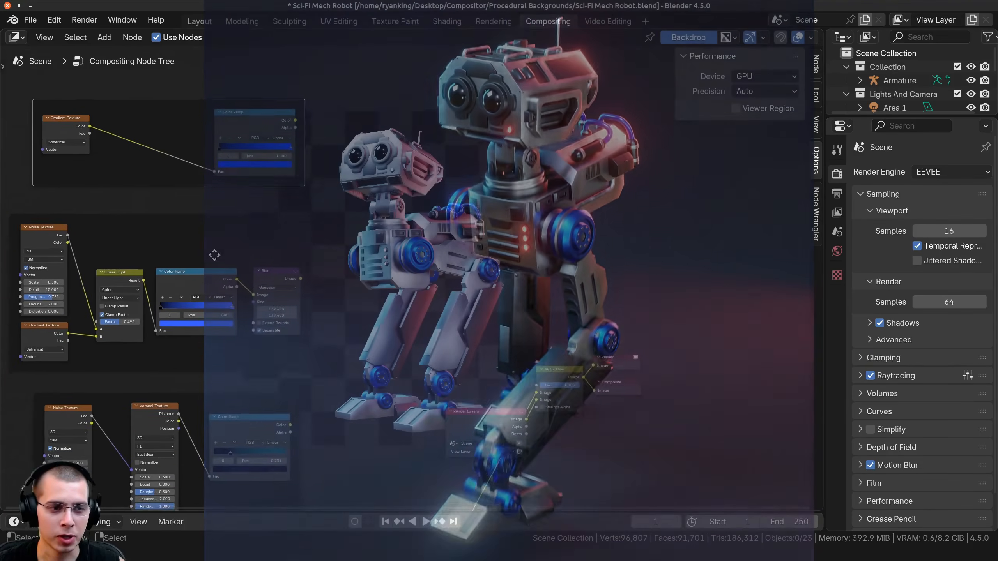
In the Sci-Fi Mech Robot file, connect the spherical gradient's Color Ramp to Alpha Over's first Image input.
middle_drag(214, 255, 248, 38)
middle_drag(242, 90, 237, 339)
drag(206, 142, 203, 147)
middle_drag(145, 147, 102, 133)
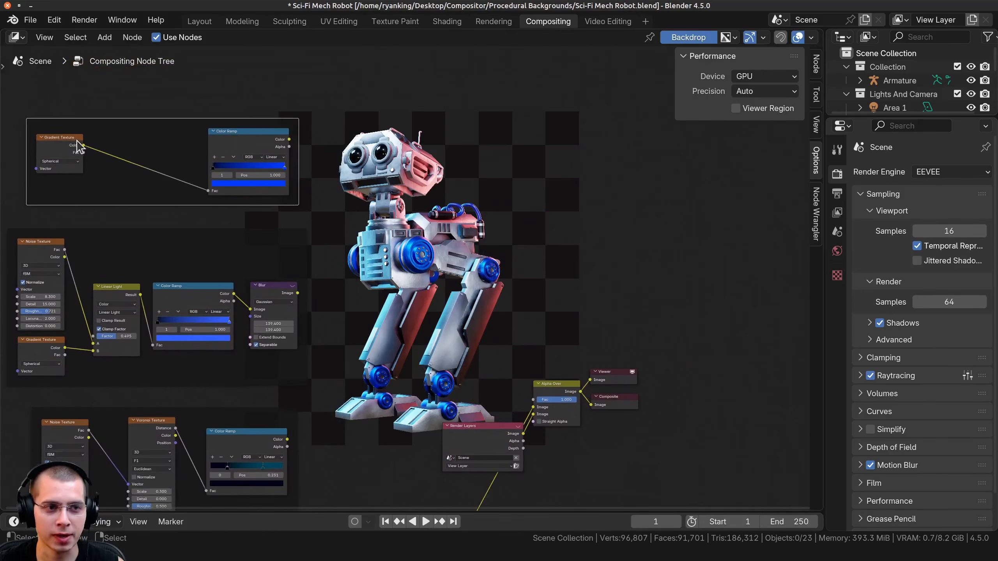
drag(289, 140, 531, 411)
middle_drag(359, 312, 262, 156)
scroll(263, 165, up, 10)
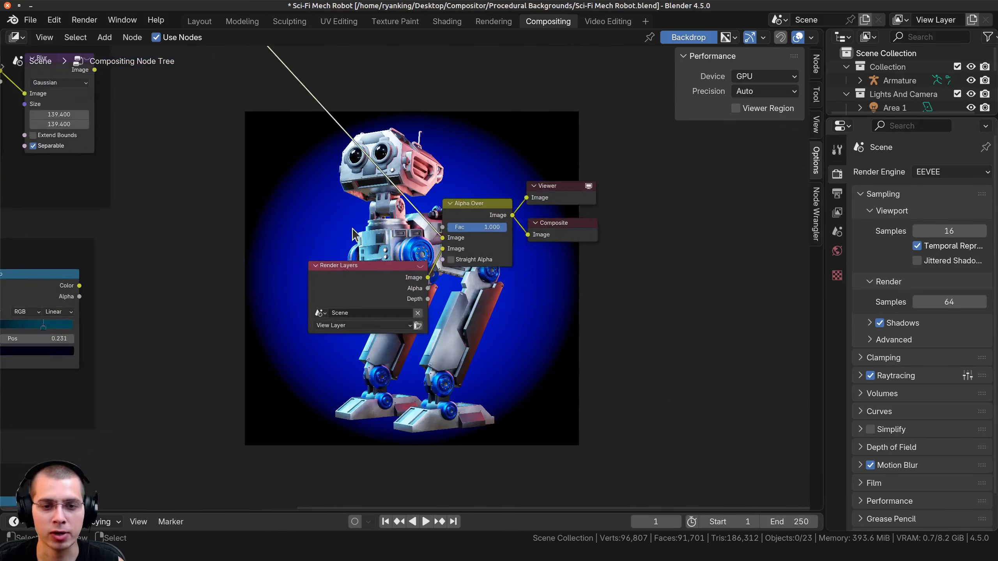
Reposition the Render Layers and Alpha Over nodes beside the Viewer and Composite nodes.
middle_drag(292, 365, 245, 405)
mouse_move(289, 303)
mouse_down()
mouse_move(282, 258)
mouse_move(284, 296)
mouse_up()
middle_drag(283, 299, 262, 390)
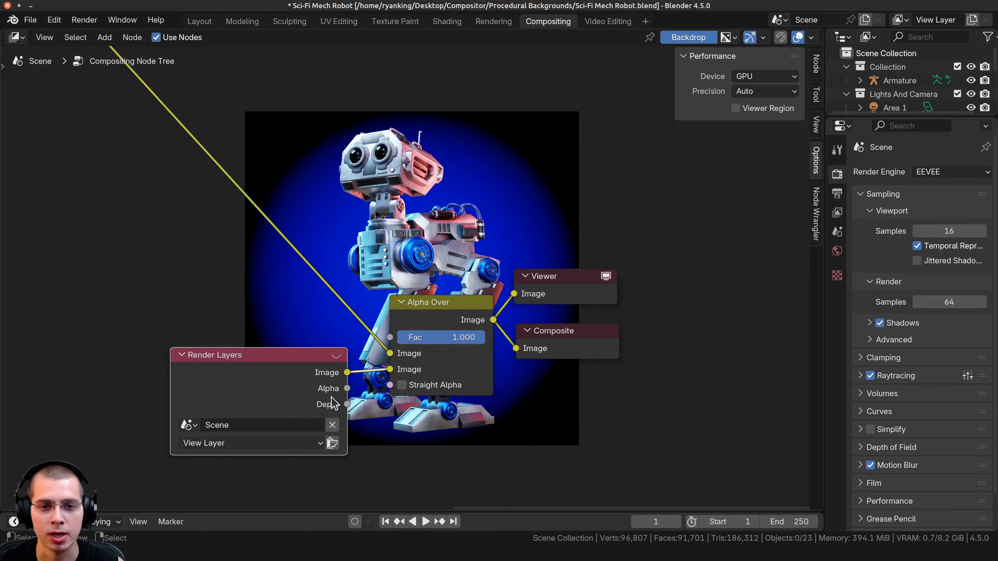
middle_drag(351, 186, 341, 195)
drag(240, 396, 223, 403)
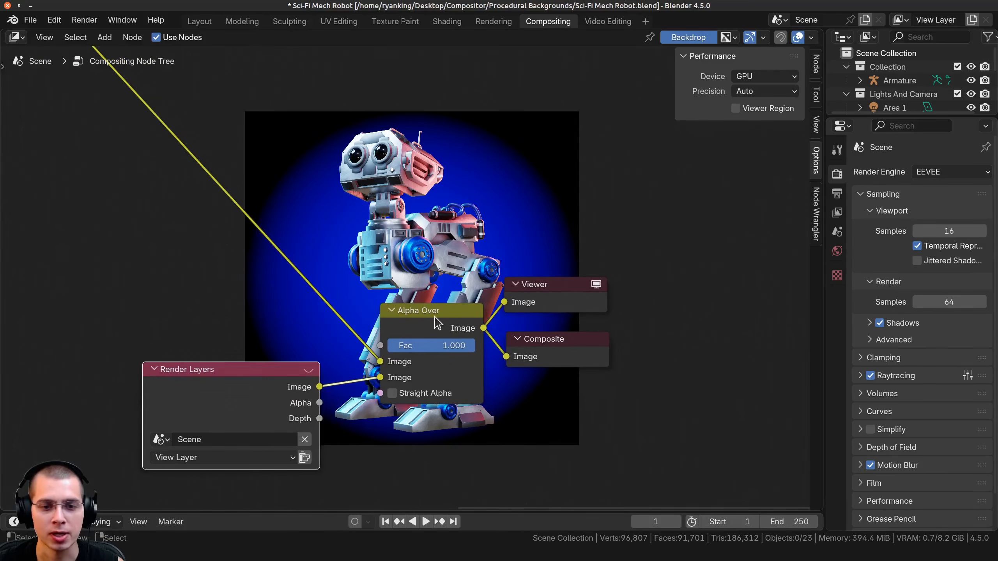
drag(437, 324, 429, 310)
drag(299, 389, 290, 385)
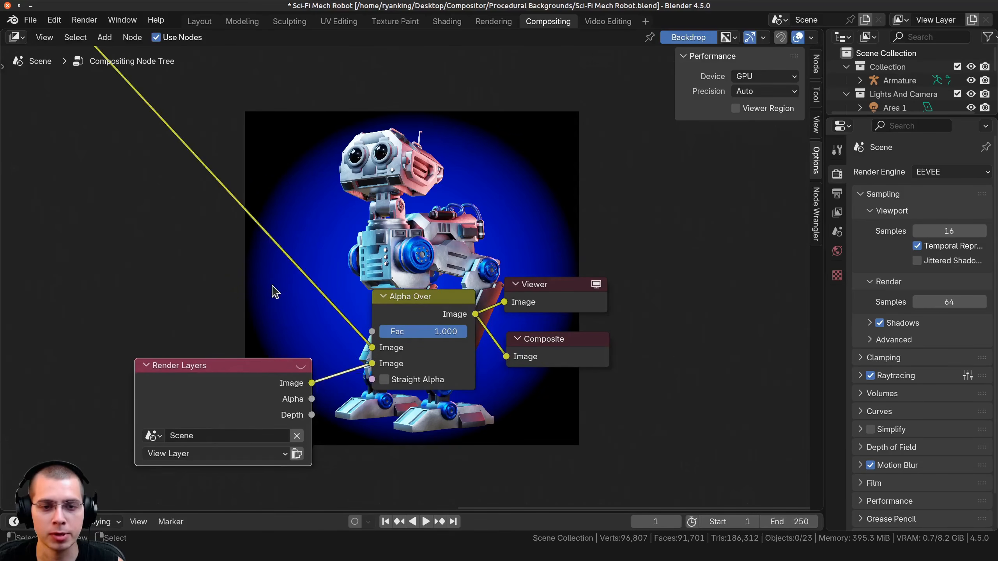
Vary Alpha Over's Fac and leave it at 1.000.
scroll(274, 290, down, 1)
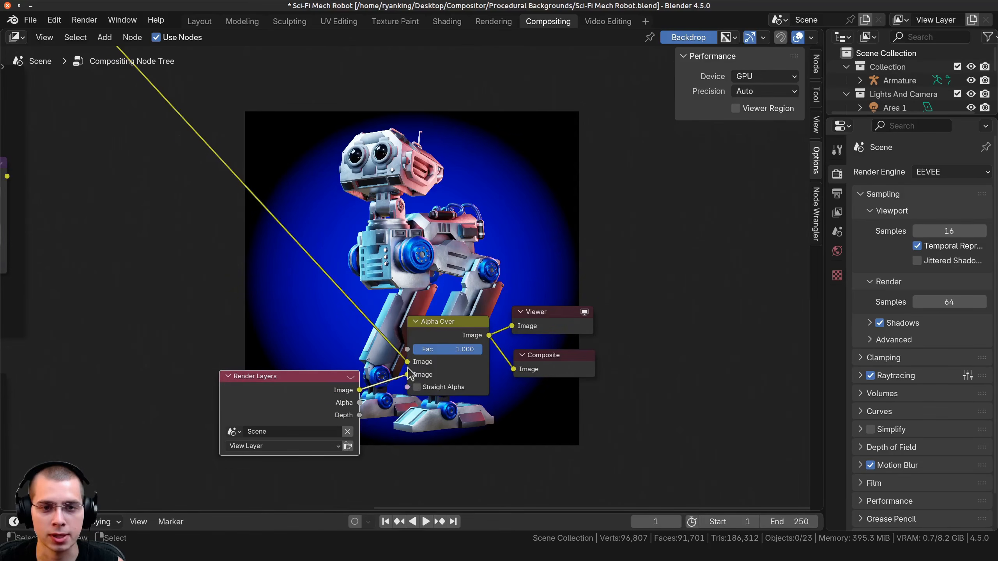
scroll(407, 368, down, 4)
drag(440, 333, 464, 330)
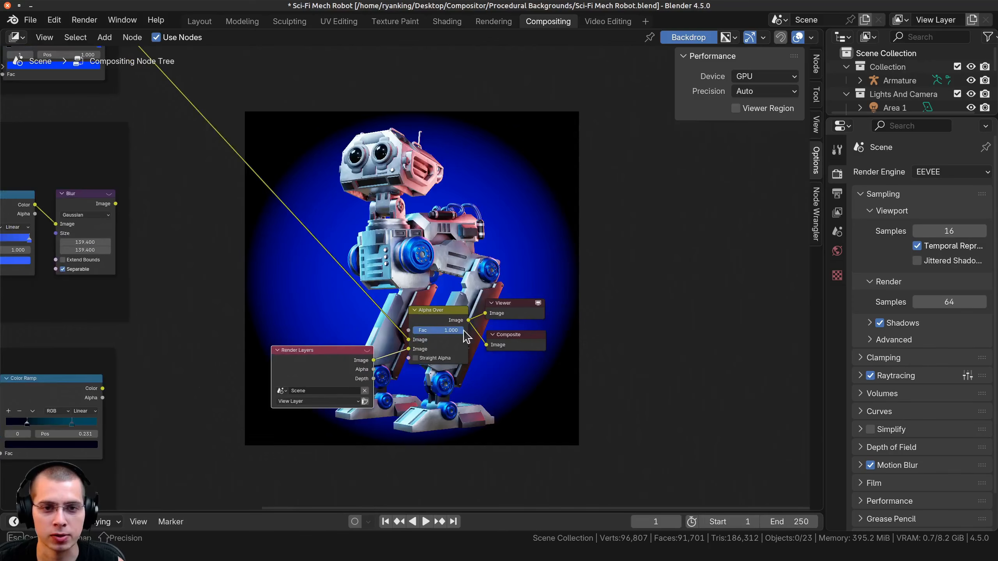
Move the spherical Gradient Texture node slightly closer to its Color Ramp and examine the blue background it produces.
scroll(432, 338, down, 5)
middle_drag(385, 346, 644, 507)
scroll(417, 314, up, 9)
drag(154, 301, 193, 344)
middle_drag(265, 250, 246, 338)
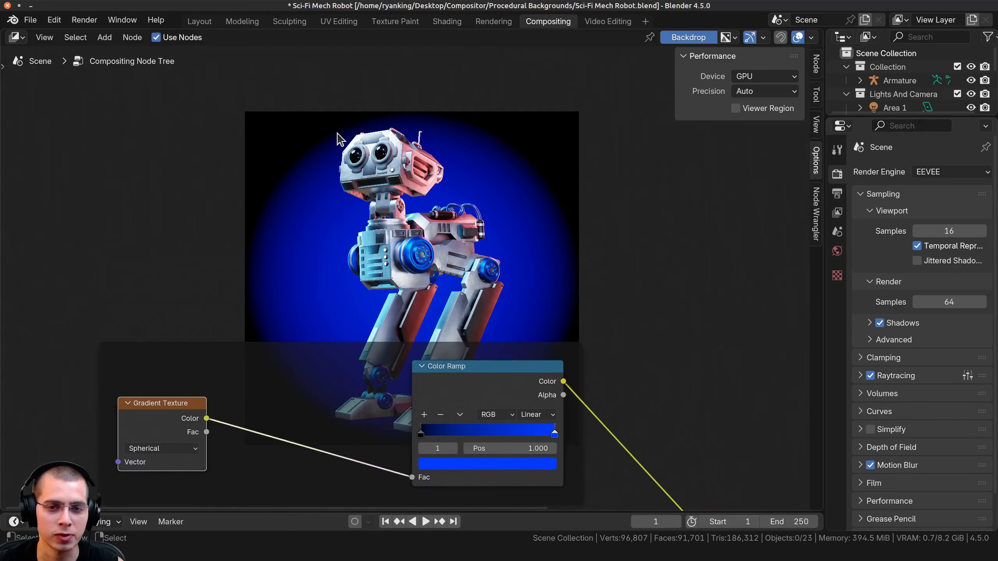
middle_drag(608, 339, 596, 375)
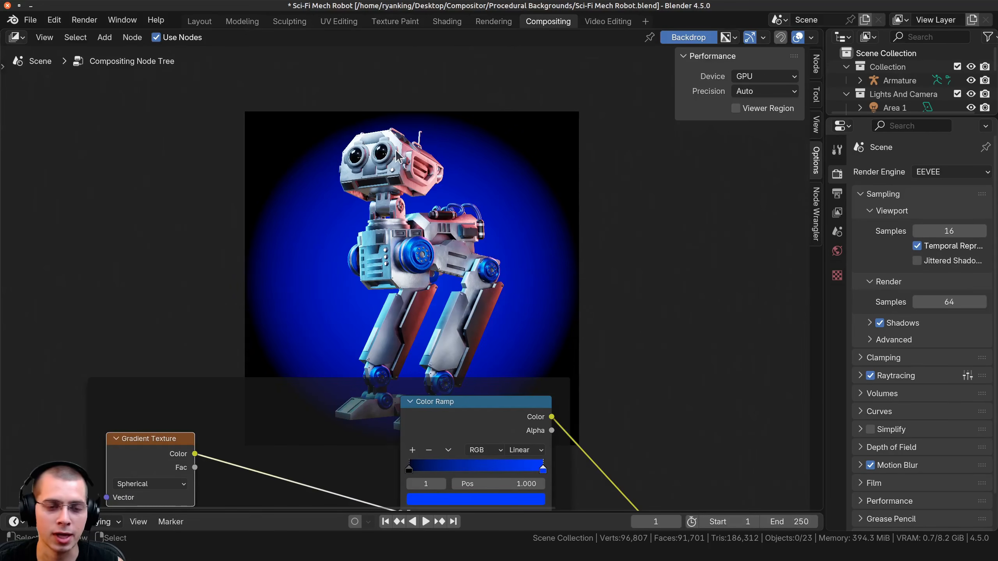
Add an Ellipse Mask node above the Gradient Texture node.
middle_drag(274, 154, 271, 133)
key(shift+a)
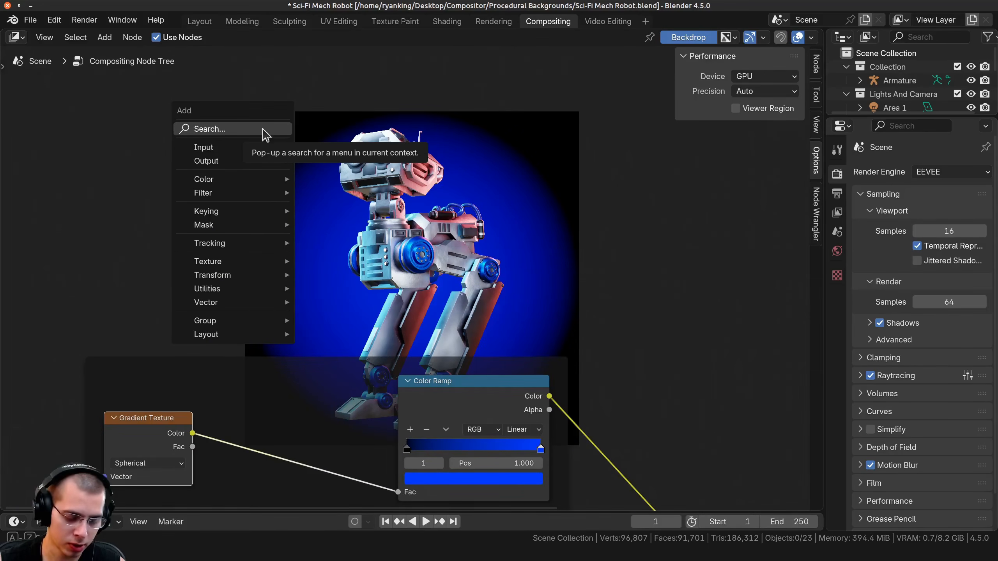
text(el)
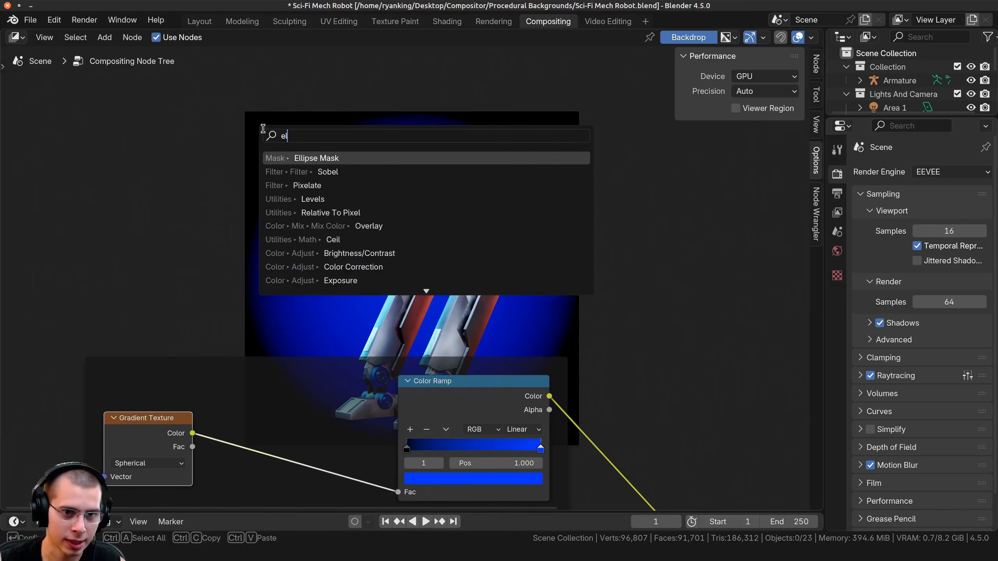
key(Return)
click(175, 177)
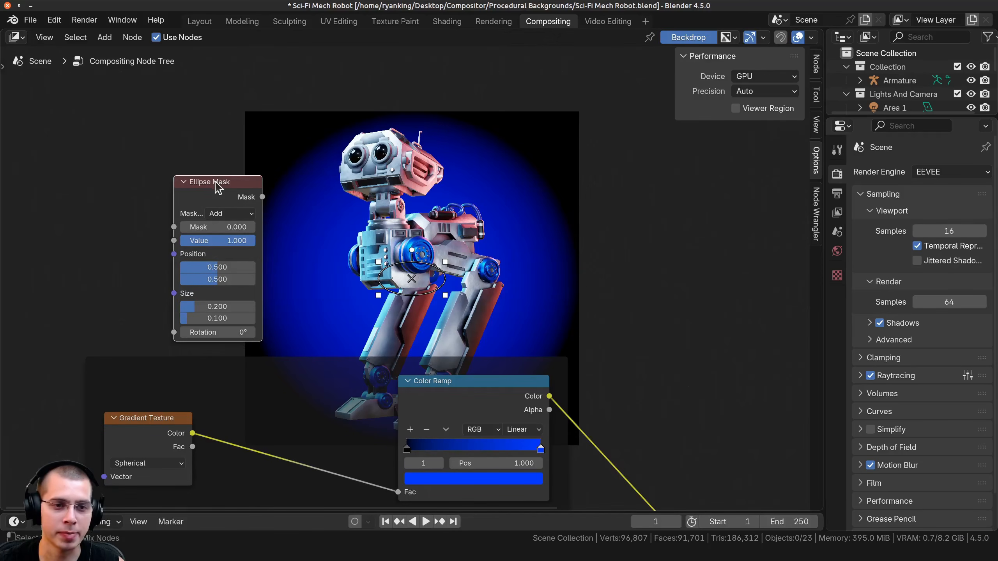
Preview the Ellipse Mask in the Viewer and enlarge it to 0.591 by 0.440.
ctrl+shift+click(216, 187)
middle_drag(408, 213, 396, 295)
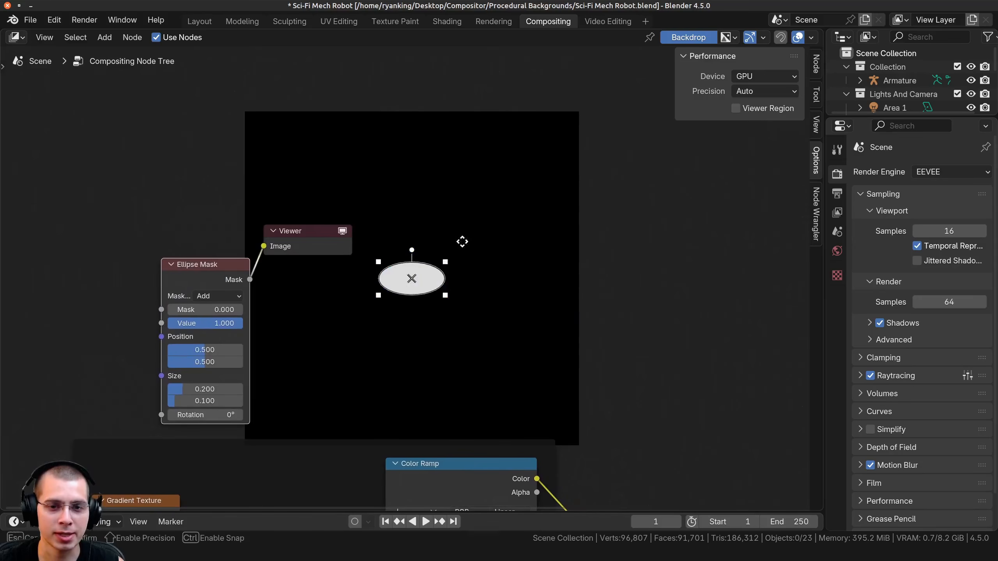
drag(461, 241, 576, 148)
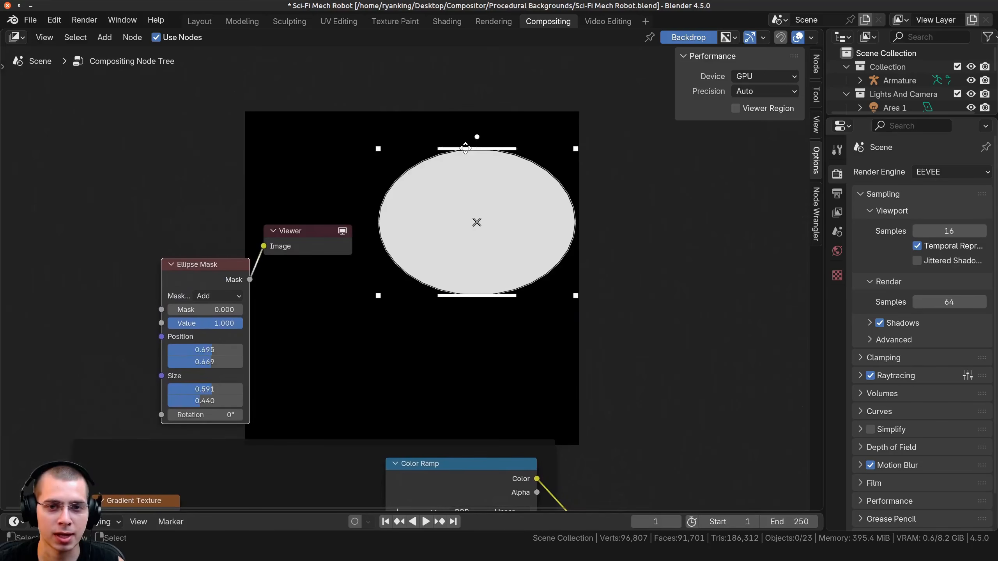
Delete the Ellipse Mask node.
scroll(384, 265, down, 4)
drag(382, 256, 236, 333)
key(x)
Preview the Alpha Over result in the Viewer again.
middle_drag(328, 428, 322, 262)
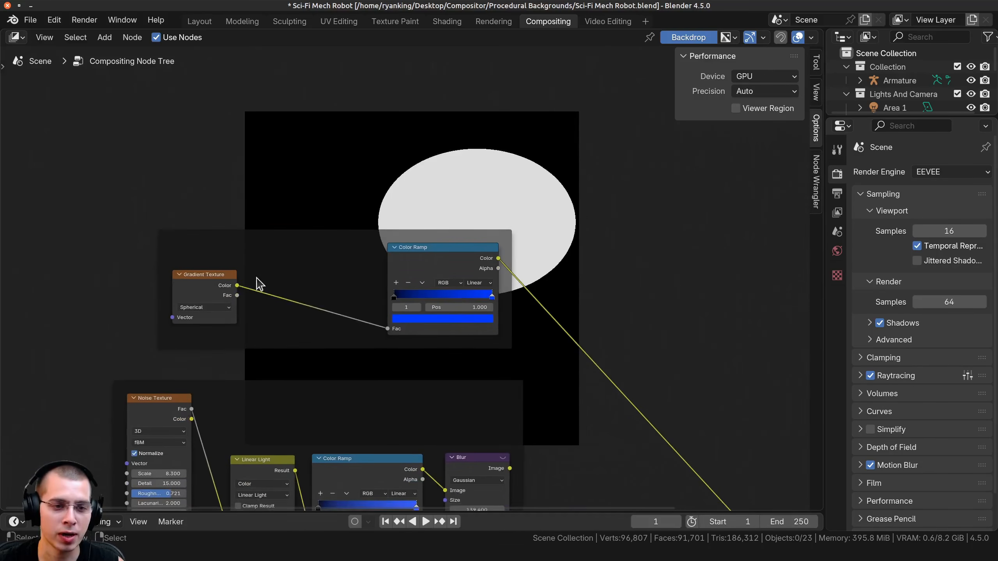
click(187, 277)
scroll(727, 354, down, 5)
middle_drag(734, 349, 438, 210)
ctrl+shift+click(513, 381)
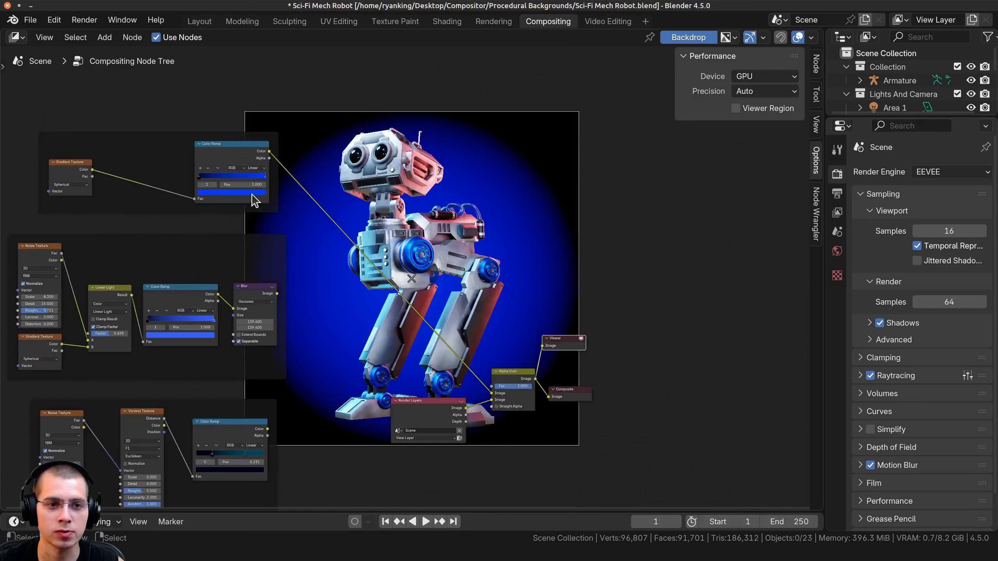
Try the black stop of the spherical gradient's Color Ramp at 0.289.
scroll(153, 246, up, 2)
drag(290, 259, 259, 269)
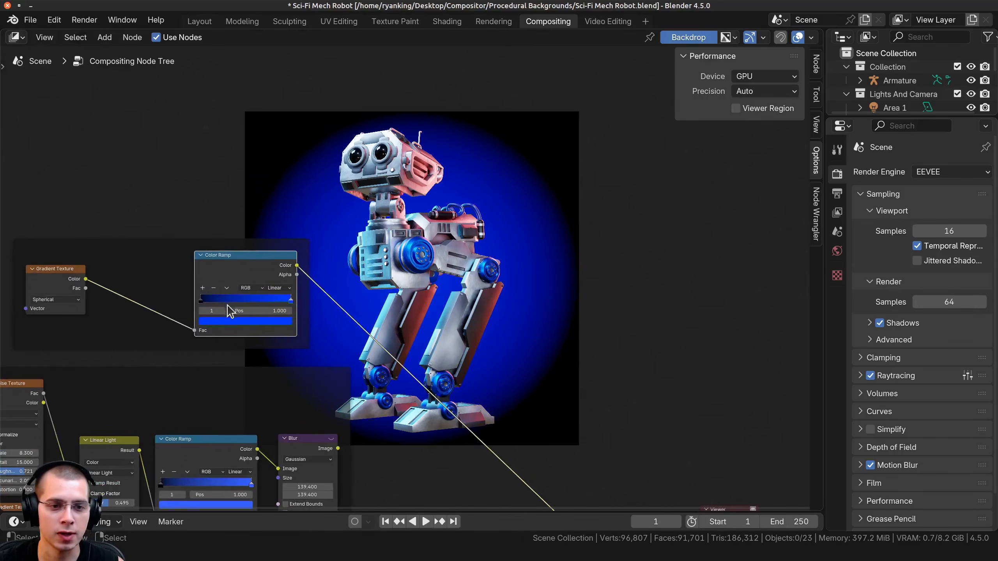
click(203, 301)
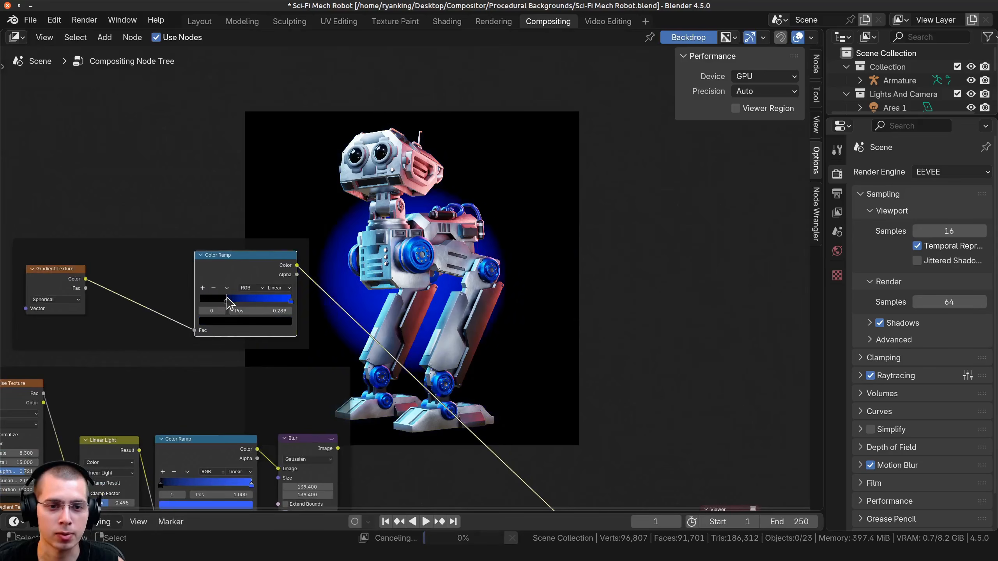
Change the blue stop of the spherical gradient's Color Ramp to a slightly less saturated blue.
click(290, 301)
click(268, 323)
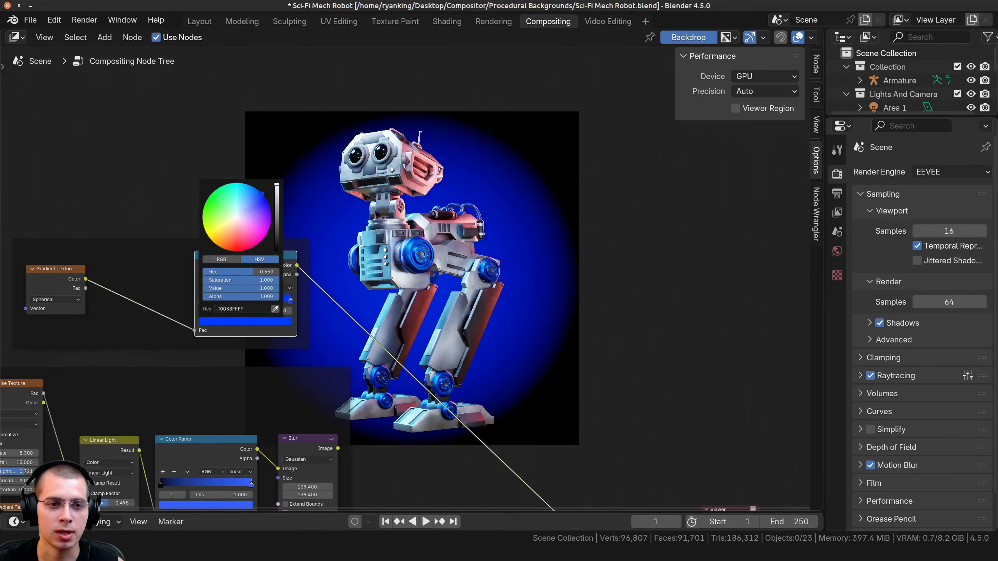
mouse_move(248, 200)
mouse_down()
mouse_move(240, 193)
mouse_move(259, 198)
mouse_up()
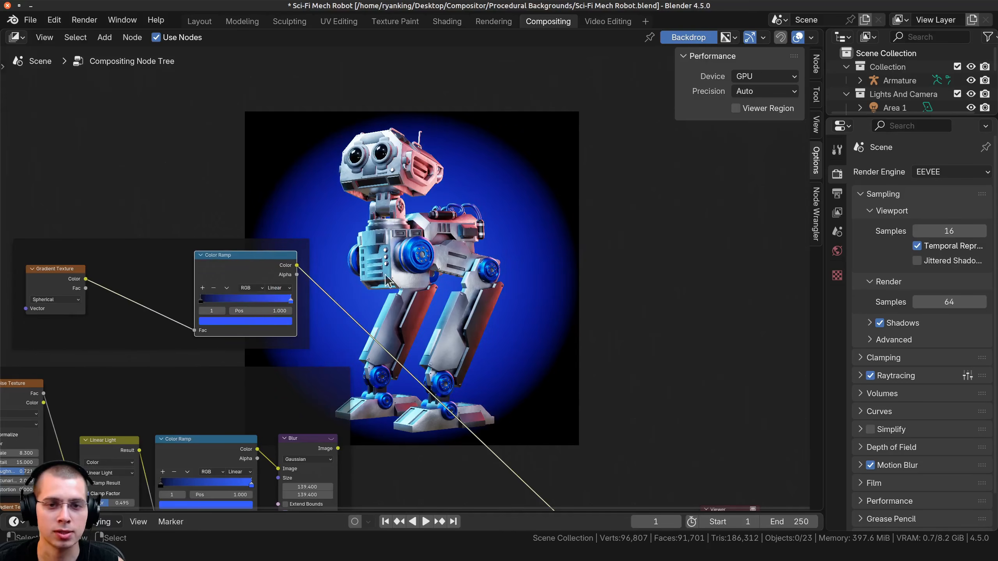
Connect the Blur output of the noisy gradient setup to Alpha Over's first Image input.
middle_drag(386, 276, 337, 123)
scroll(370, 190, down, 4)
scroll(246, 259, up, 3)
middle_drag(246, 259, 432, 239)
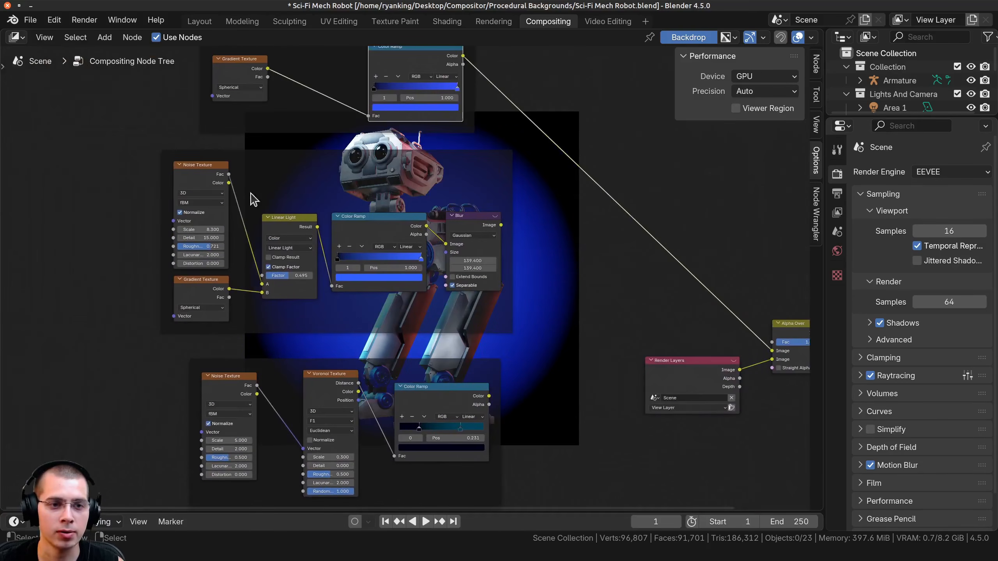
scroll(181, 280, up, 1)
click(171, 172)
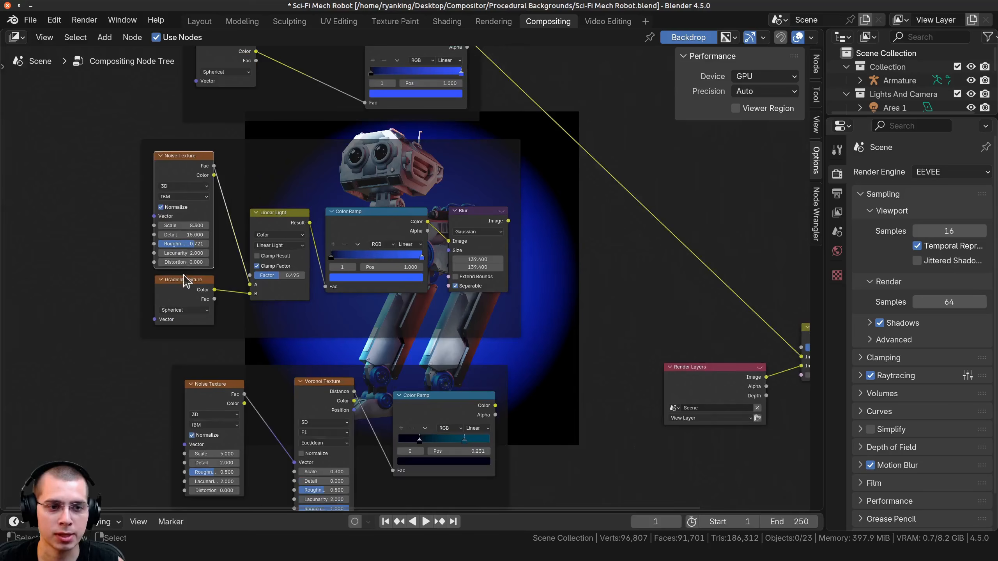
click(184, 282)
middle_drag(408, 284, 291, 283)
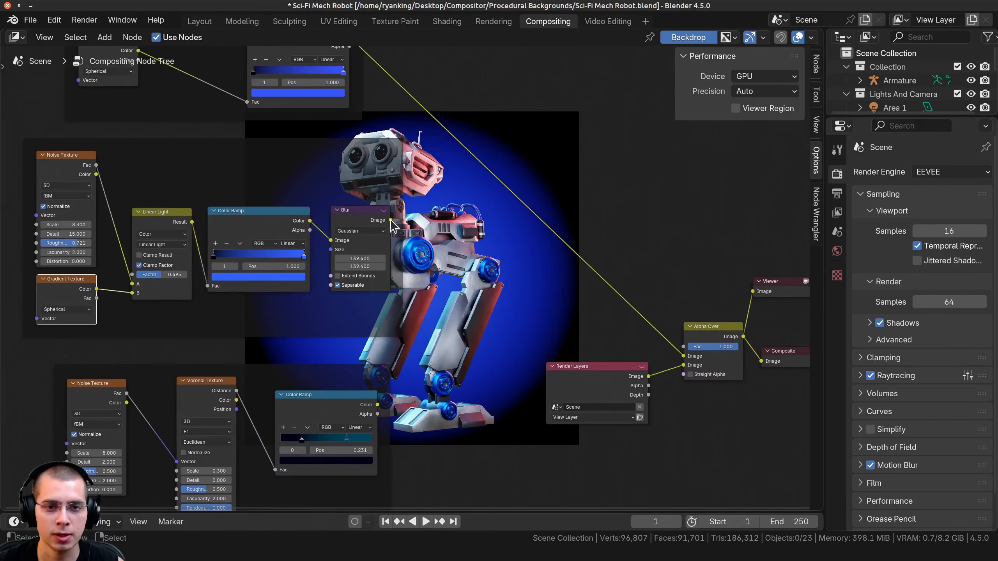
drag(390, 221, 682, 356)
middle_drag(461, 170, 378, 342)
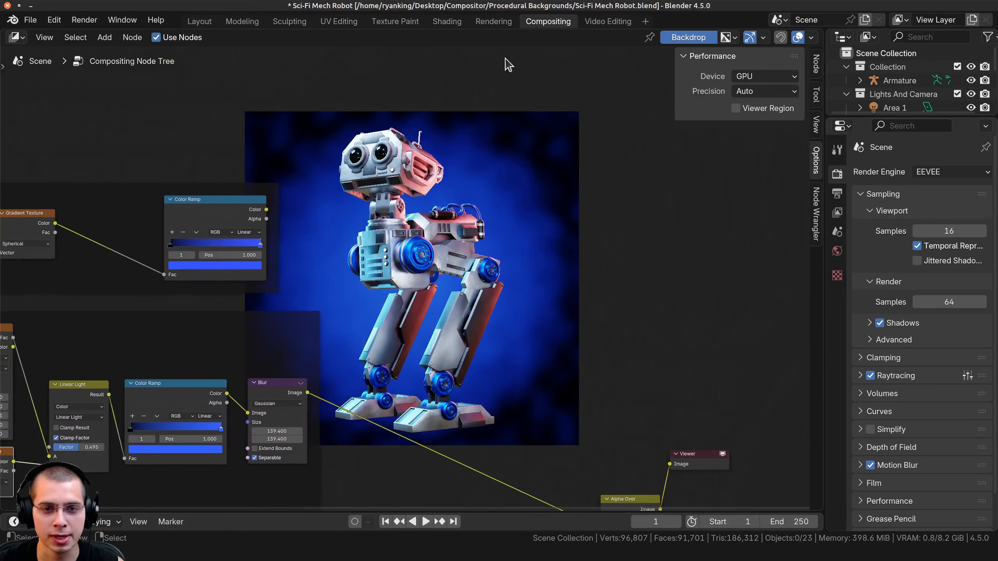
Preview the Noise Texture and the Gradient Texture of the noisy gradient setup in the Viewer, one after the other.
middle_drag(197, 399, 462, 308)
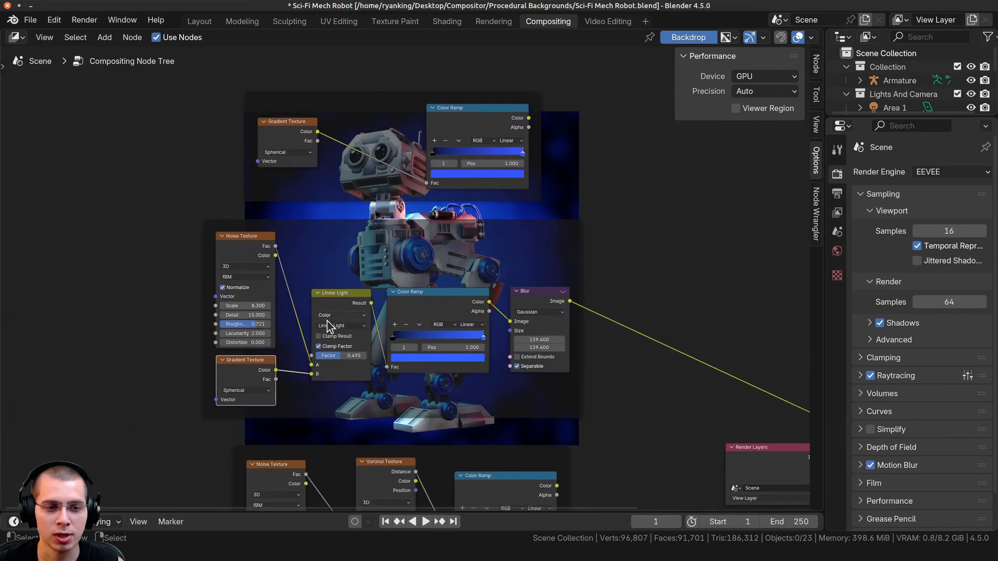
scroll(330, 328, up, 3)
ctrl+shift+click(194, 221)
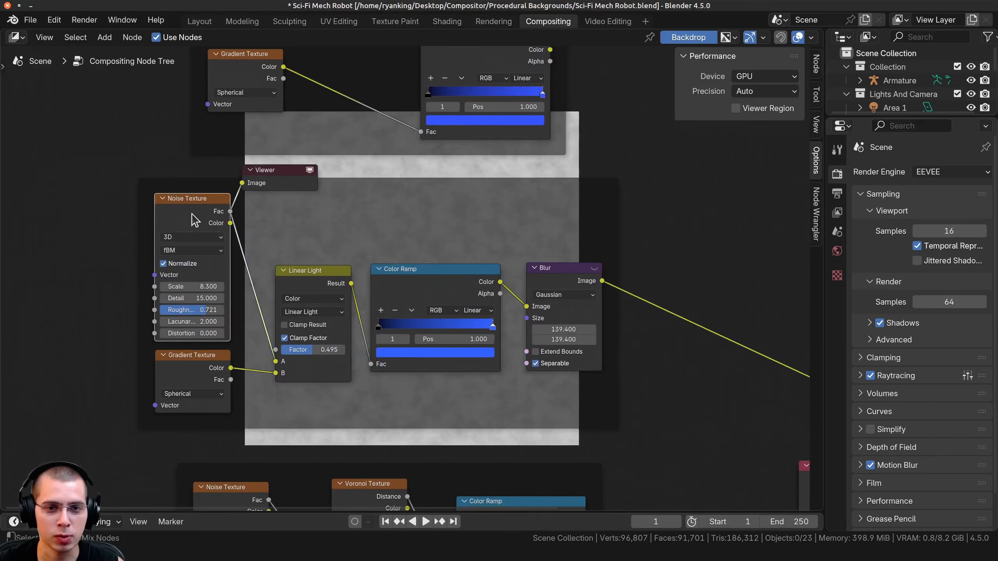
ctrl+shift+click(205, 376)
middle_drag(365, 366, 63, 359)
Preview the Linear Light mix of the noisy gradient setup in the Viewer and try its Factor at 0.657.
scroll(79, 354, down, 4)
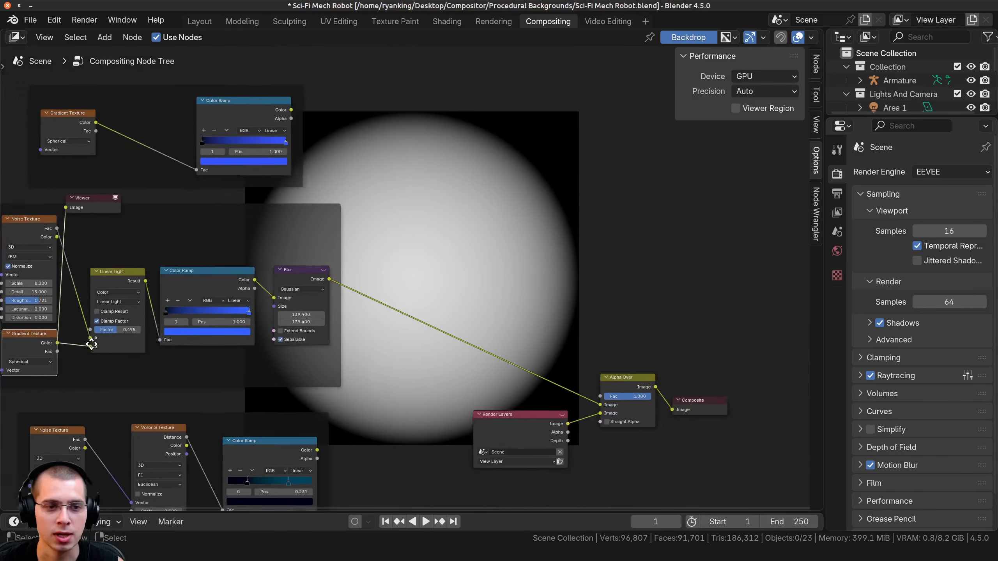
ctrl+shift+click(118, 282)
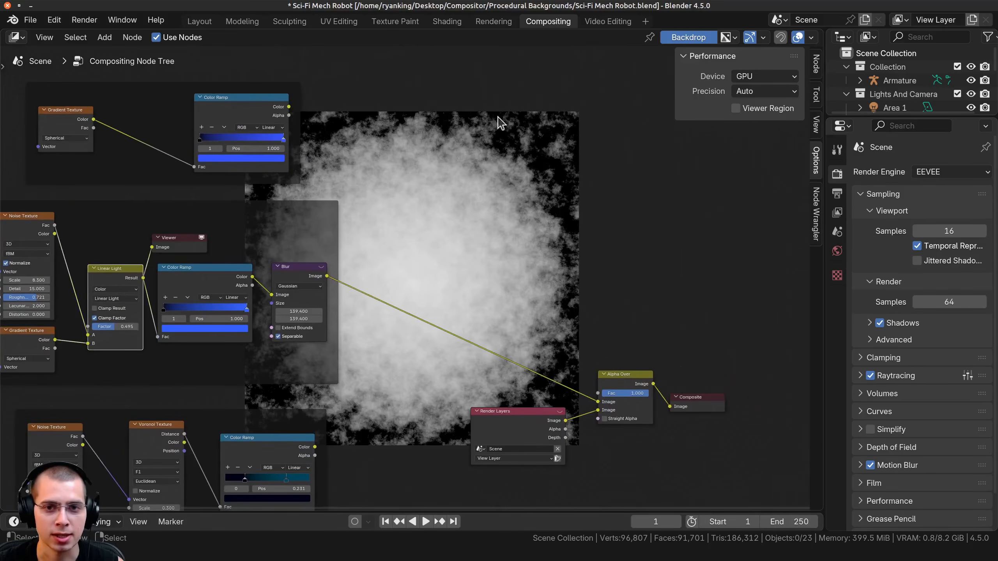
drag(92, 327, 103, 327)
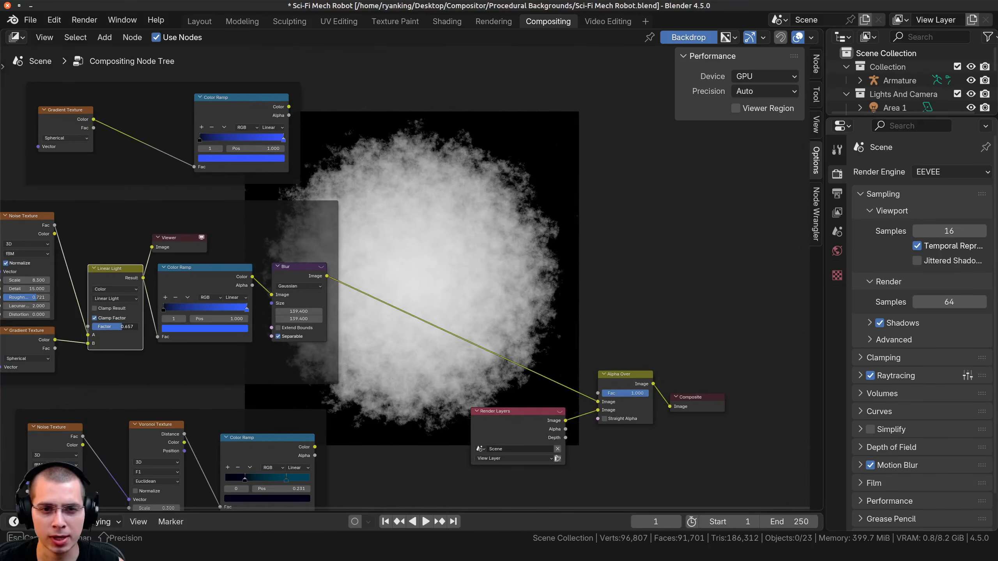
key(Escape)
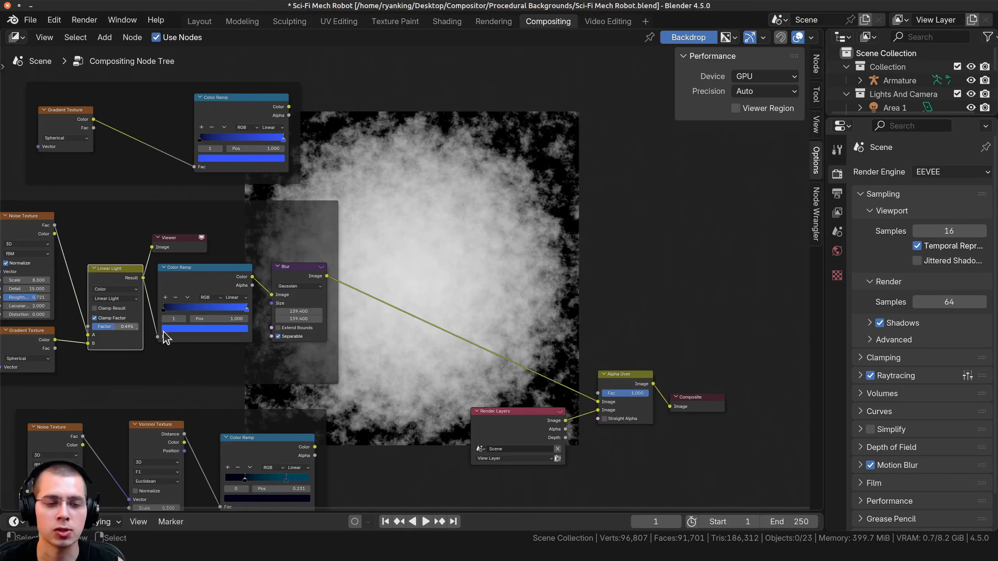
Preview the noisy gradient's Color Ramp, Blur and the final Alpha Over in the Viewer, one after the other.
ctrl+shift+click(201, 281)
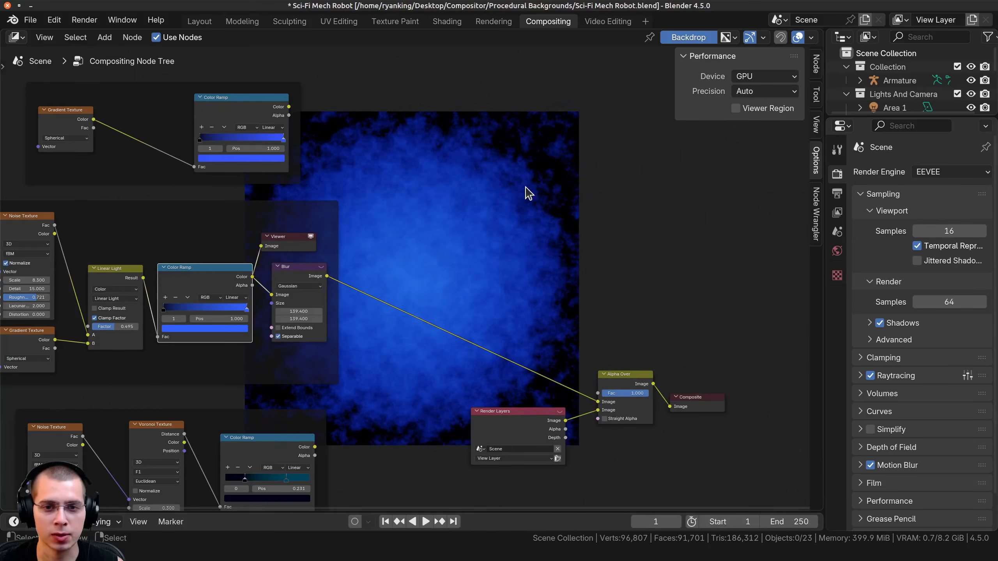
ctrl+shift+click(299, 271)
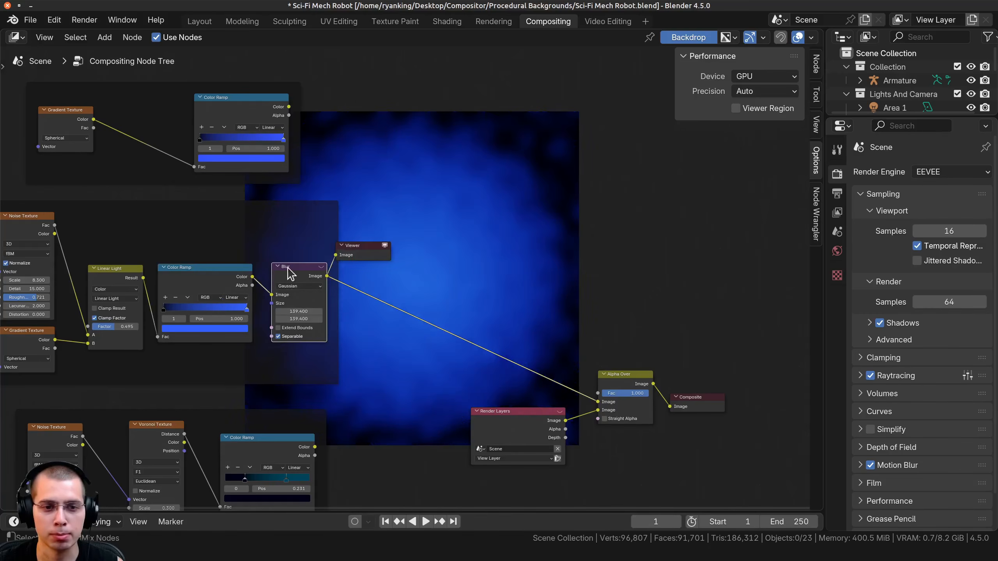
ctrl+shift+click(623, 377)
middle_drag(348, 498, 269, 117)
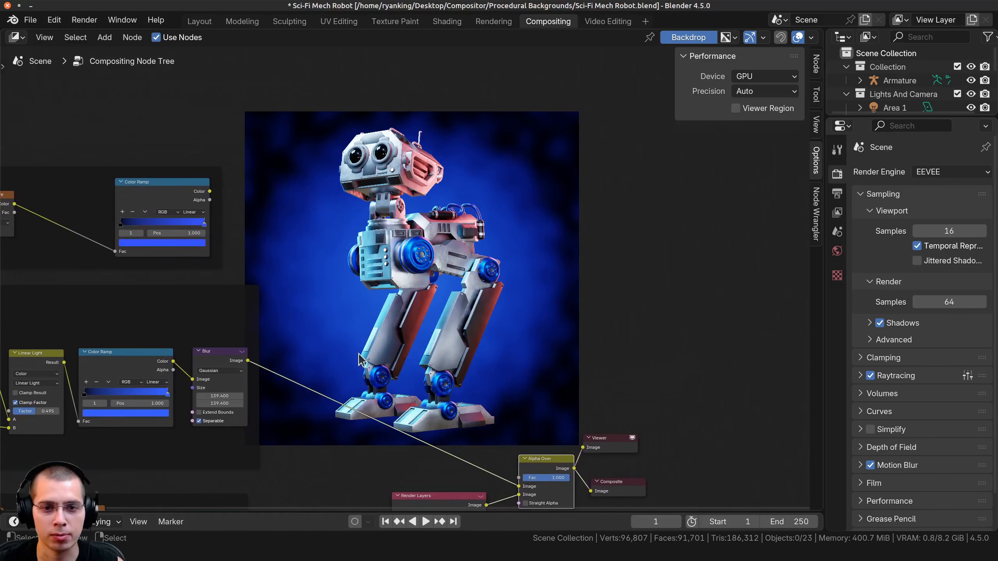
scroll(348, 456, down, 2)
middle_drag(348, 456, 371, 123)
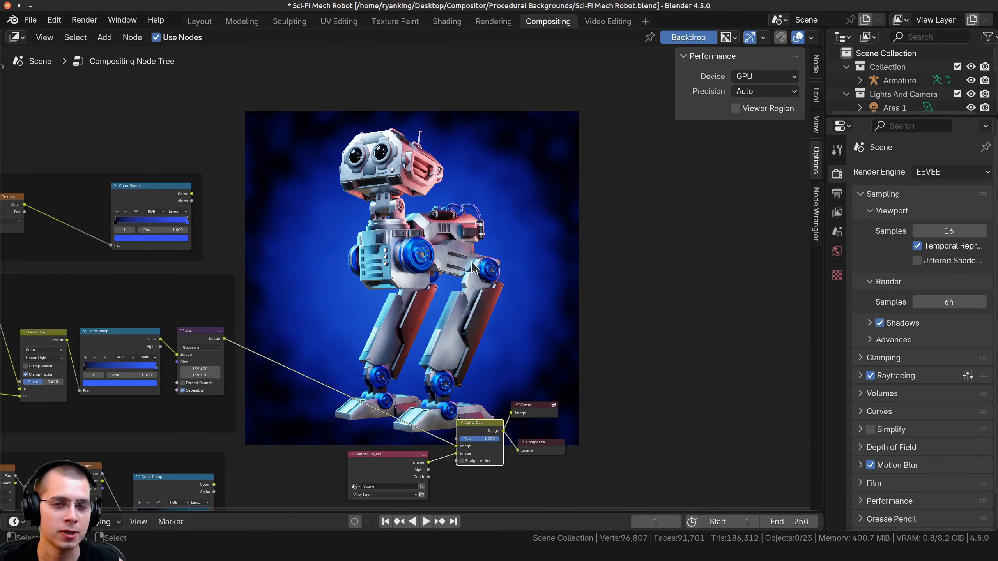
Preview the Color Ramp output of the Noise and Voronoi Texture setup in the Viewer.
middle_drag(143, 470, 345, 275)
scroll(226, 325, up, 2)
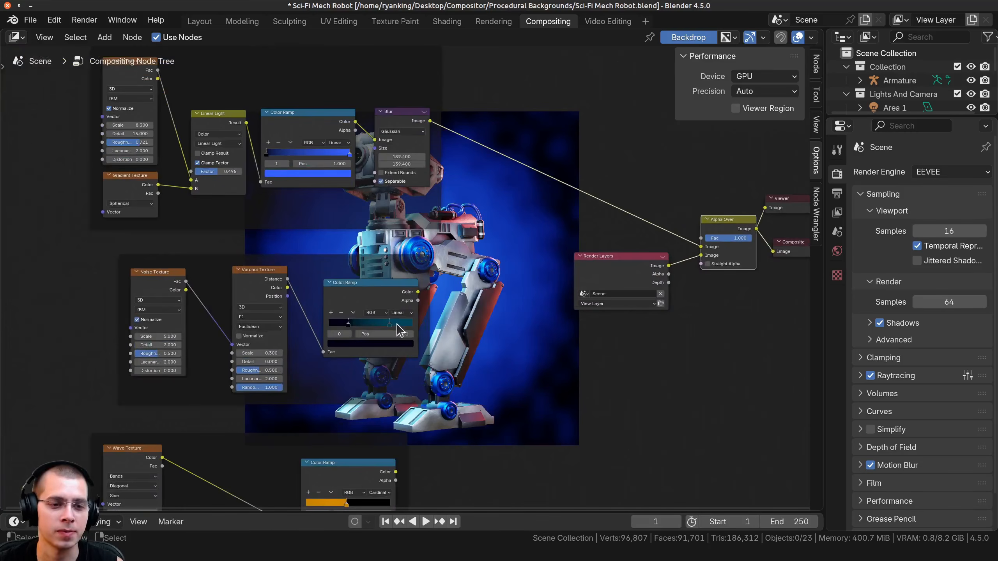
ctrl+shift+click(333, 292)
scroll(330, 291, up, 1)
middle_drag(257, 286, 161, 309)
scroll(89, 334, down, 2)
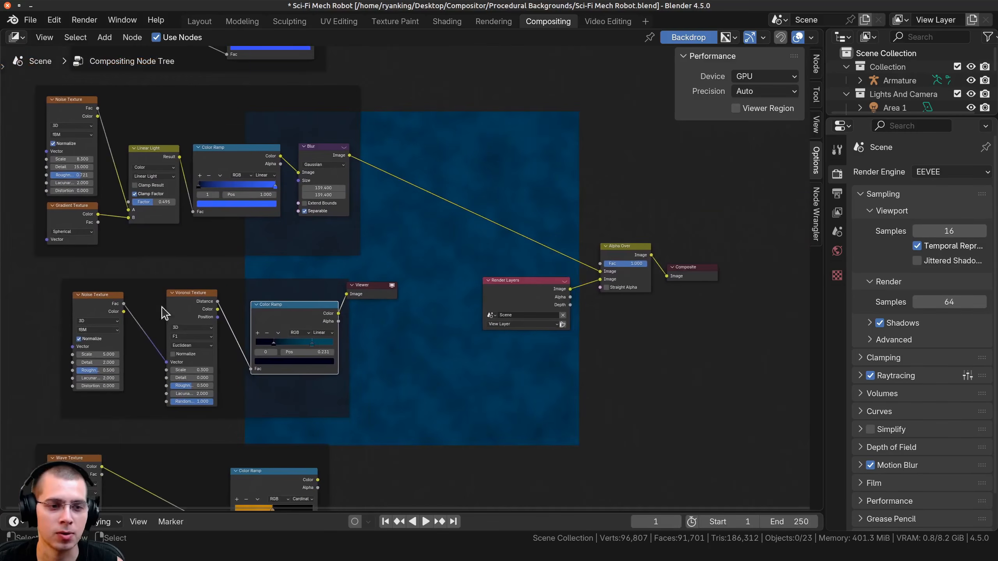
mouse_move(177, 296)
mouse_down()
mouse_move(172, 282)
mouse_move(170, 301)
mouse_up()
drag(88, 300, 99, 300)
middle_drag(271, 297, 157, 323)
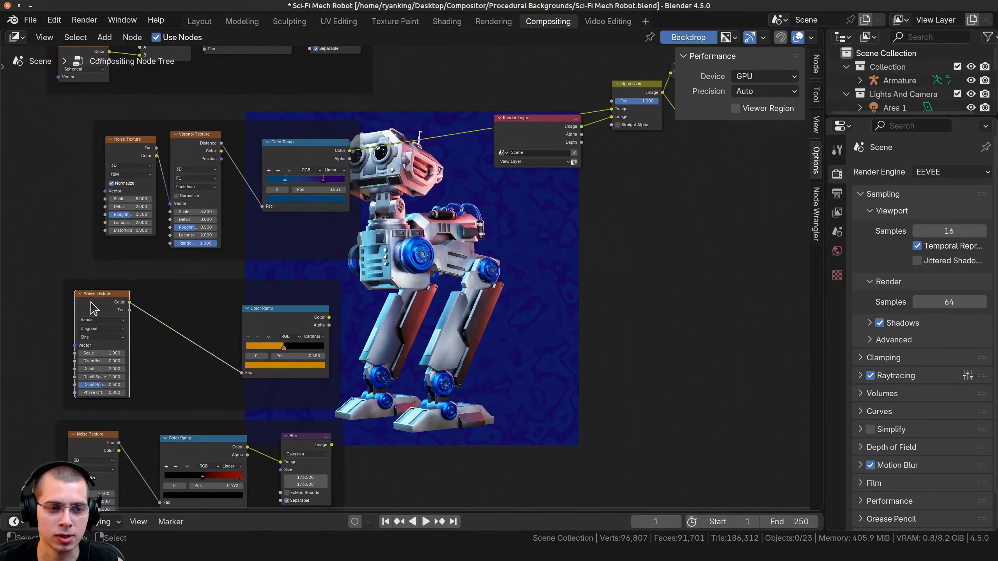
Connect the Color output of the Wave Texture setup's Color Ramp to Alpha Over's first Image input.
middle_drag(329, 330, 262, 393)
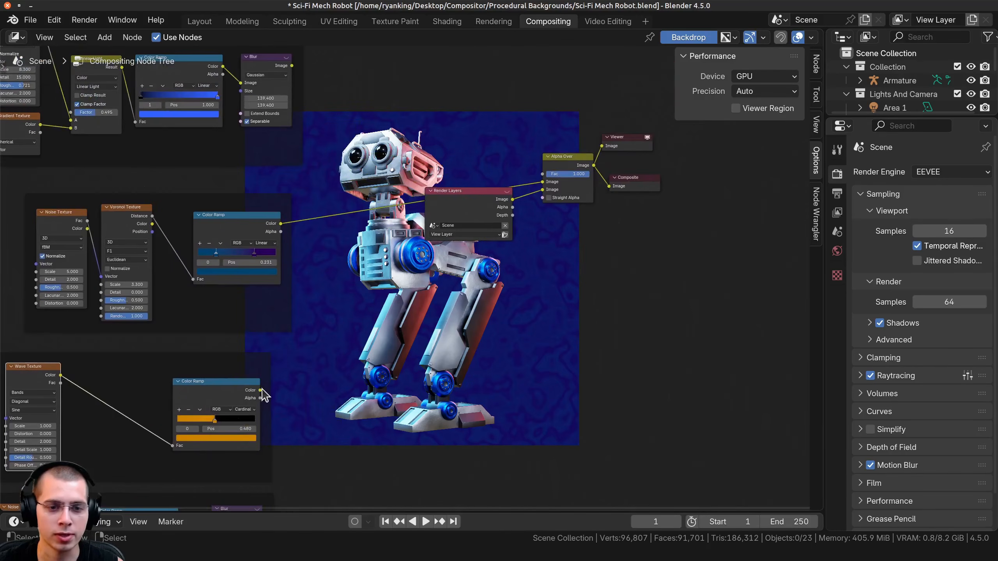
drag(260, 390, 543, 182)
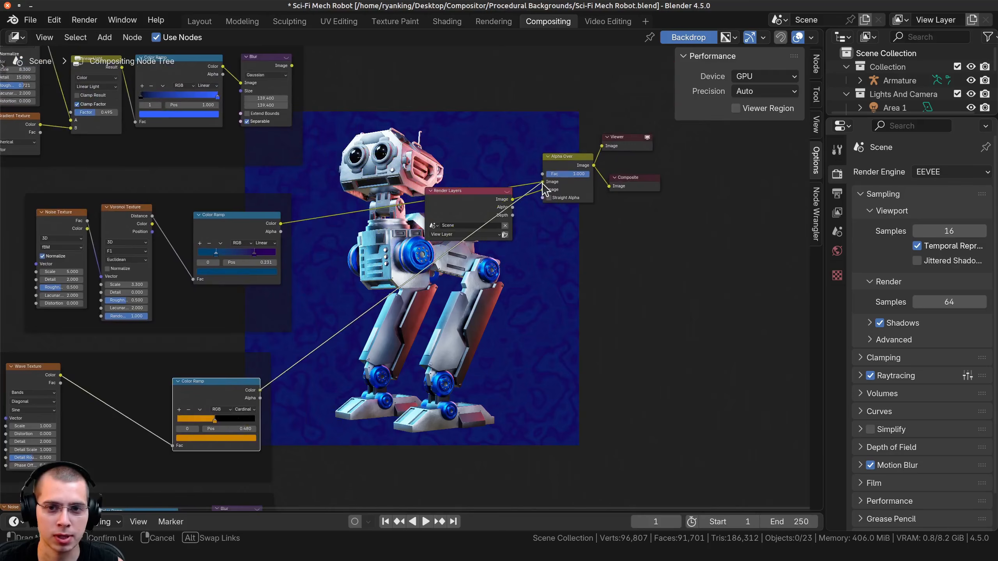
middle_drag(351, 268, 303, 357)
scroll(275, 236, up, 1)
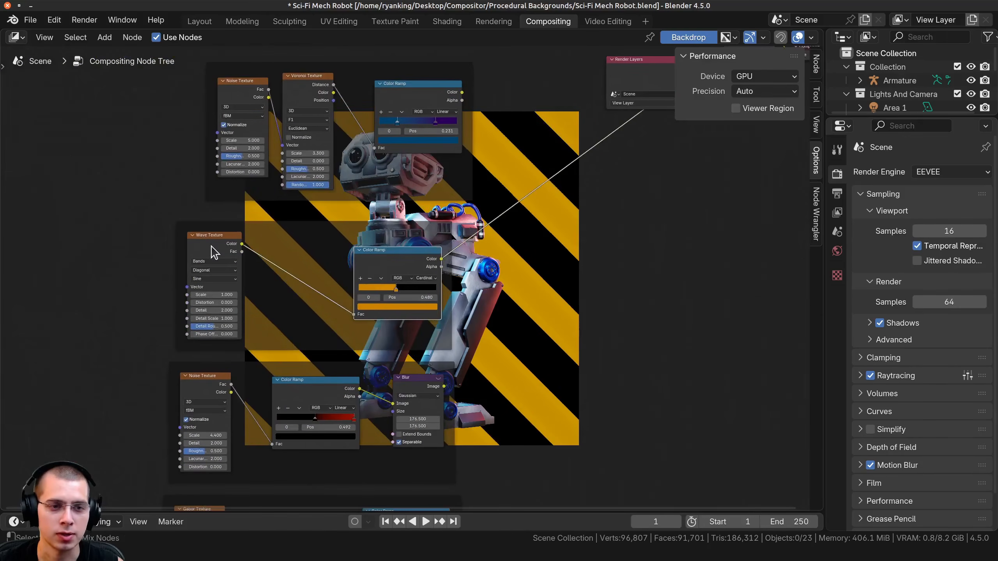
Preview the diagonal Wave Texture and its orange-and-black Color Ramp in the Viewer, one after the other.
ctrl+shift+click(232, 251)
scroll(149, 286, up, 2)
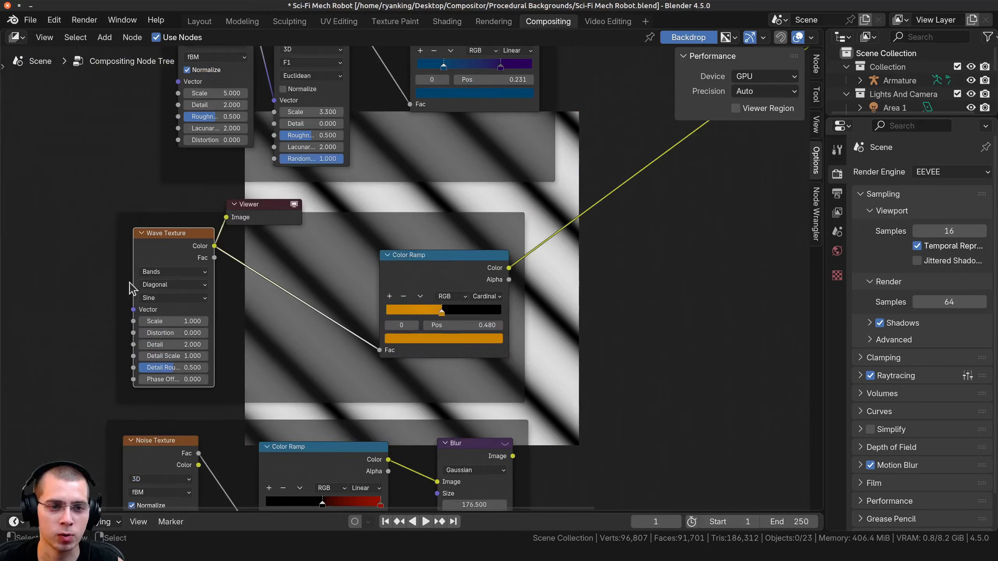
click(159, 286)
middle_drag(462, 264, 322, 275)
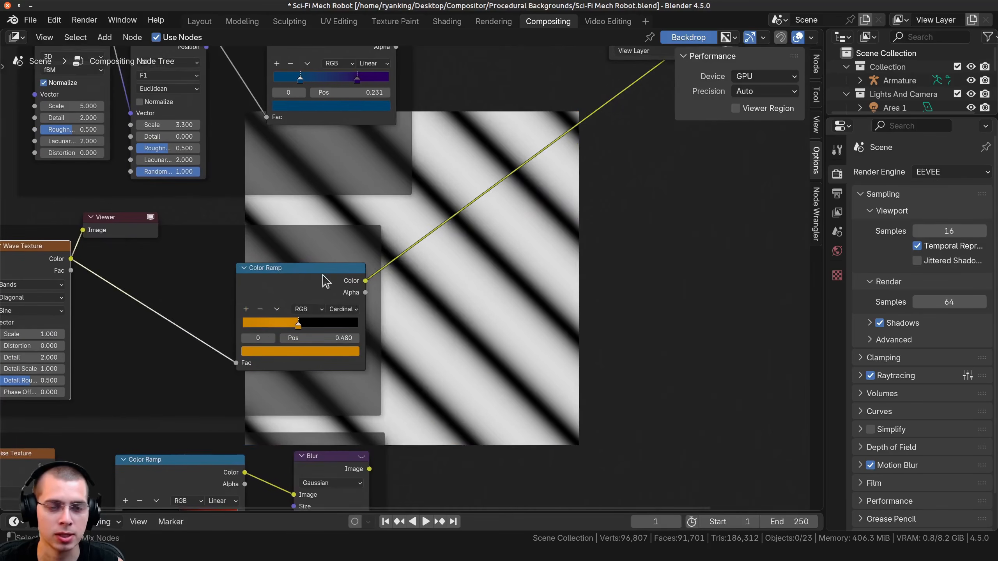
ctrl+shift+click(322, 275)
scroll(276, 272, down, 2)
middle_drag(171, 290, 10, 359)
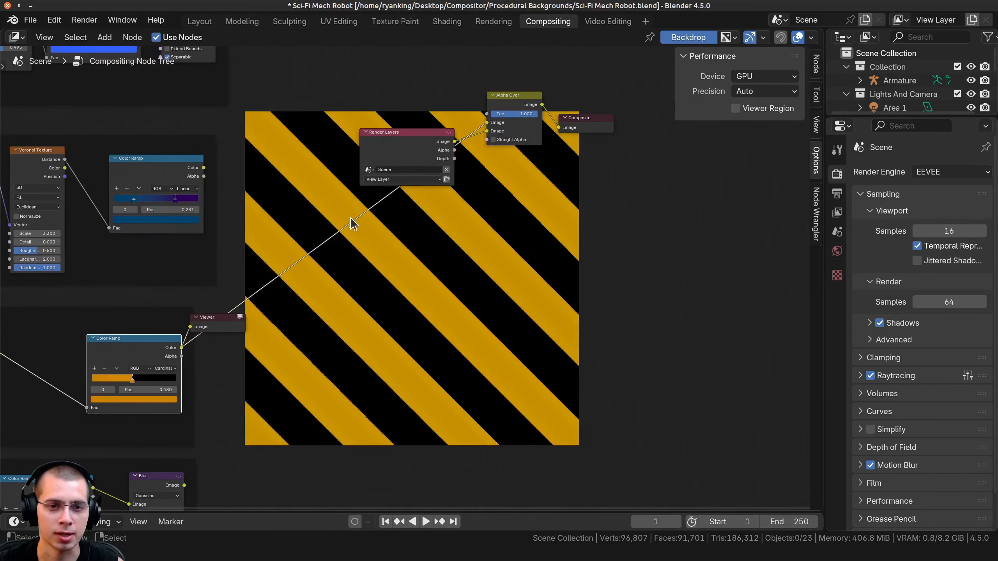
Preview Alpha Over in the Viewer to examine the robot against the striped background.
middle_drag(391, 238, 403, 243)
middle_drag(562, 145, 577, 239)
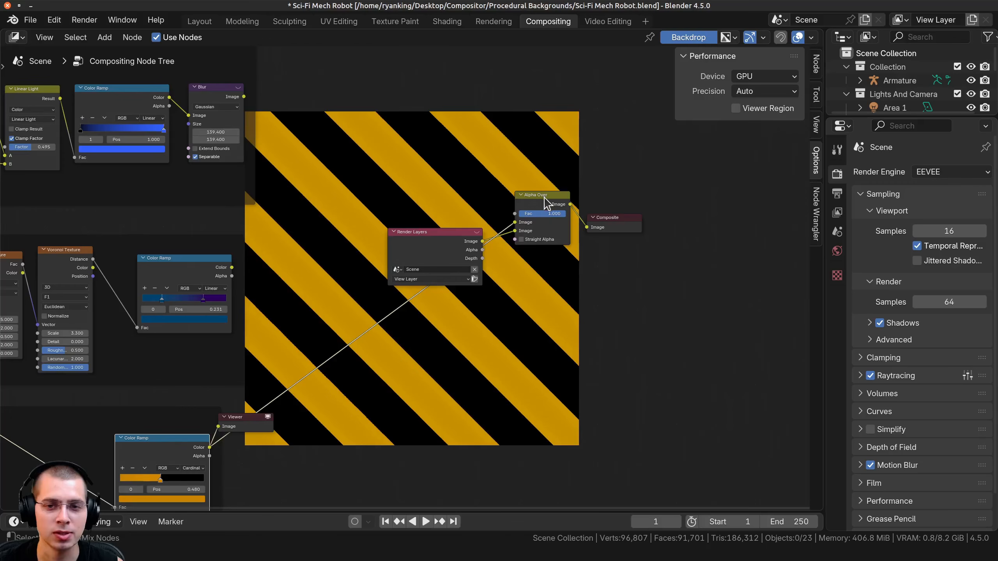
ctrl+shift+click(533, 204)
middle_drag(321, 250, 319, 341)
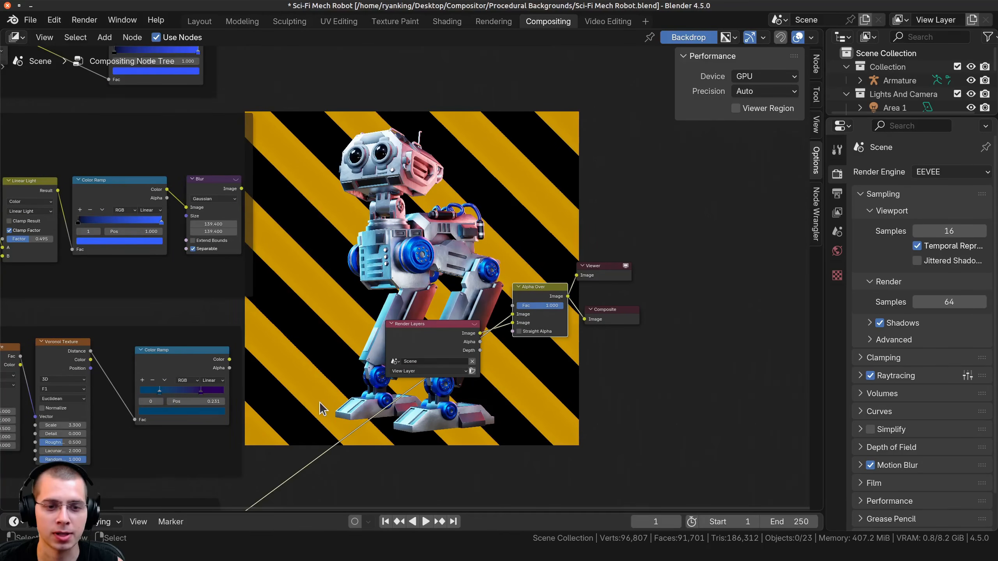
middle_drag(318, 405, 348, 287)
Connect the Blur output of the black-and-red noise setup to Alpha Over's first Image input.
middle_drag(260, 409, 344, 154)
middle_drag(341, 243, 320, 247)
scroll(320, 247, down, 2)
middle_drag(360, 156, 363, 220)
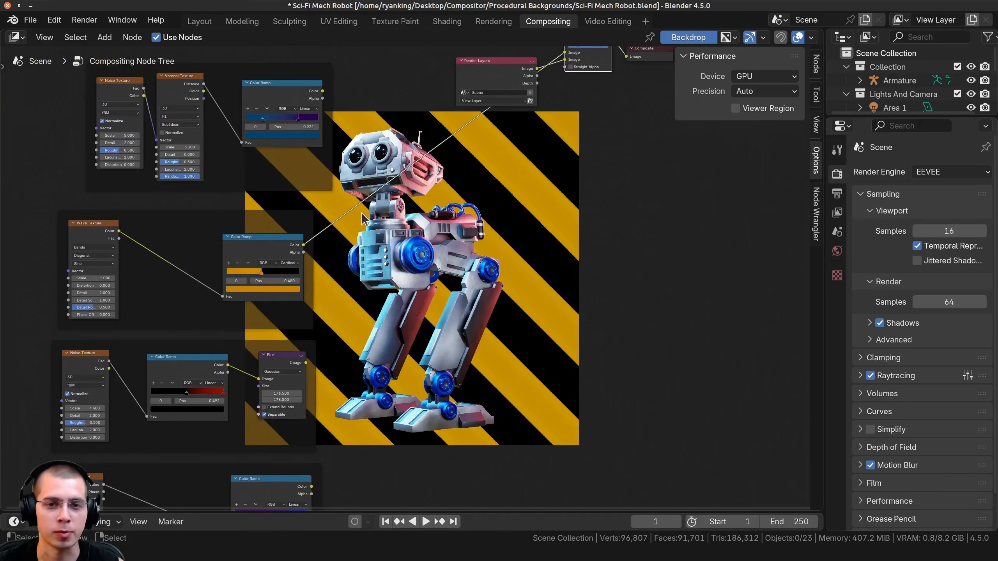
drag(279, 368, 278, 368)
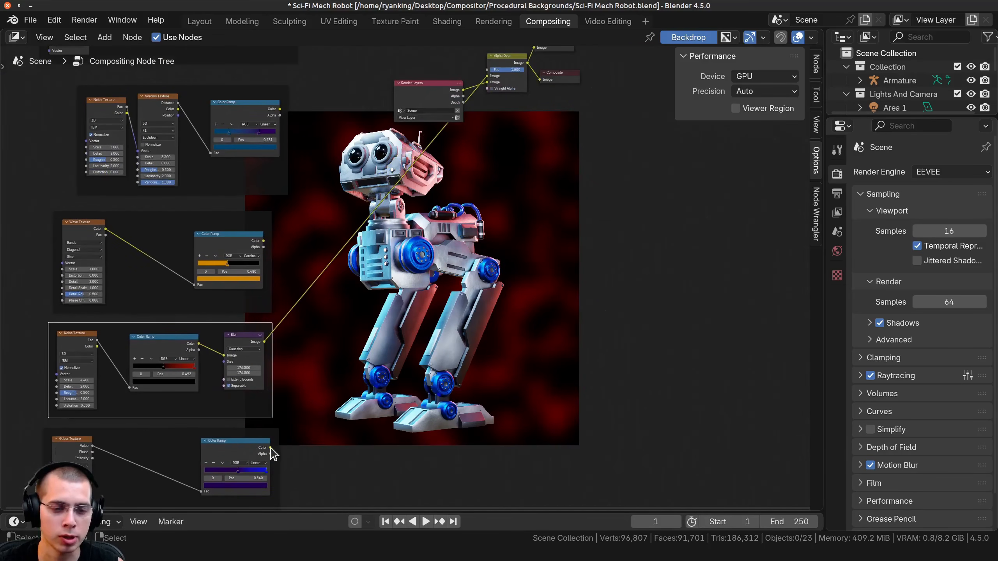
Connect the Color output of the Gabor Texture setup's Color Ramp to Alpha Over's first Image input.
drag(270, 448, 488, 78)
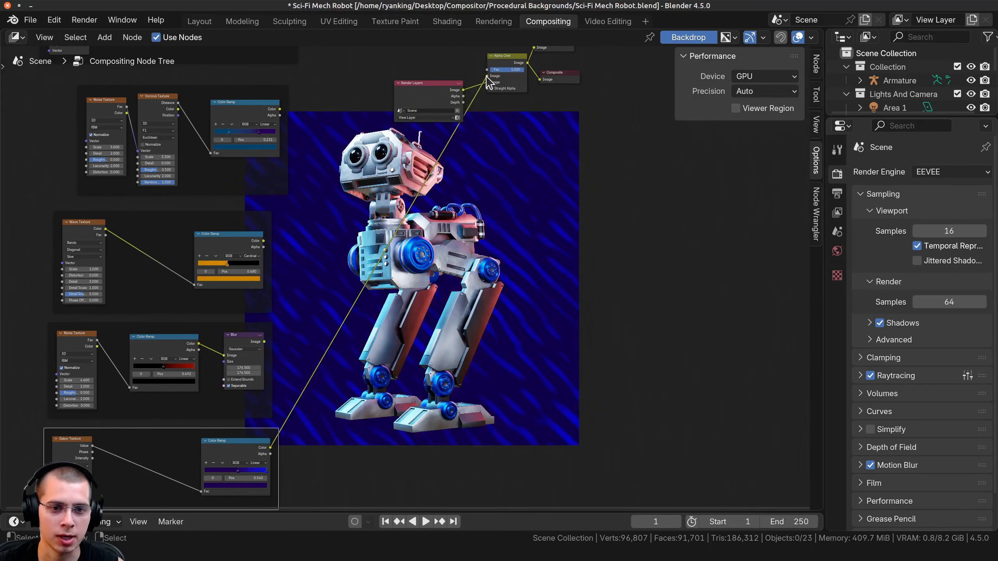
middle_drag(400, 312, 307, 221)
middle_drag(178, 315, 425, 216)
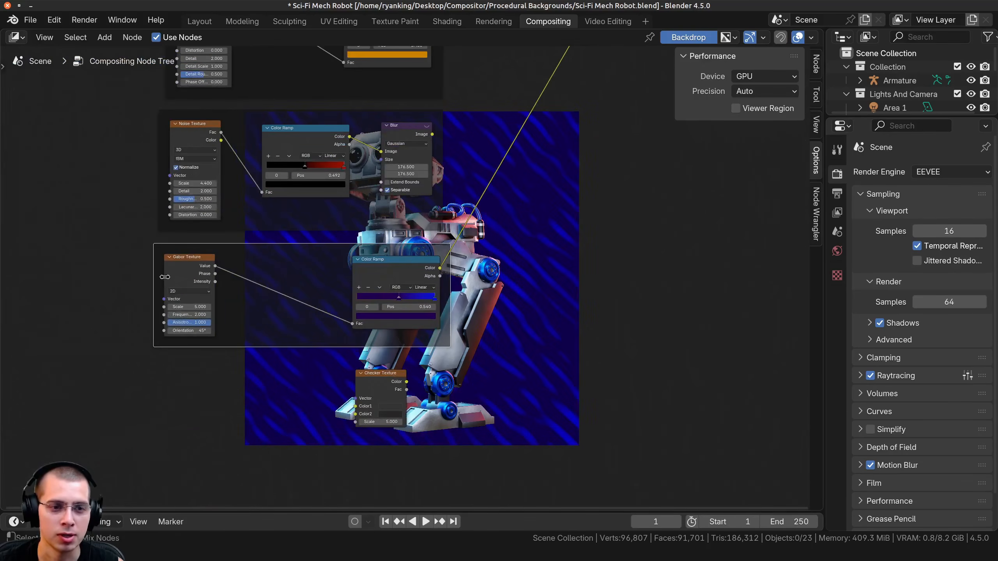
Preview the Gabor Texture, its Color Ramp and the final Alpha Over in the Viewer, one after the other.
ctrl+shift+click(177, 269)
middle_drag(383, 297, 223, 301)
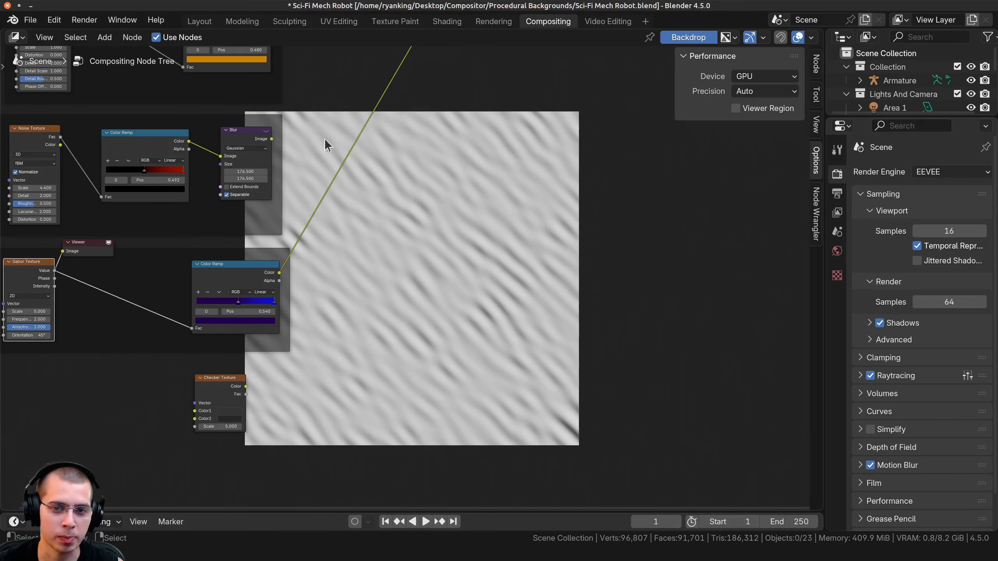
ctrl+shift+click(227, 274)
scroll(434, 193, down, 2)
middle_drag(434, 192, 299, 353)
middle_drag(430, 226, 409, 282)
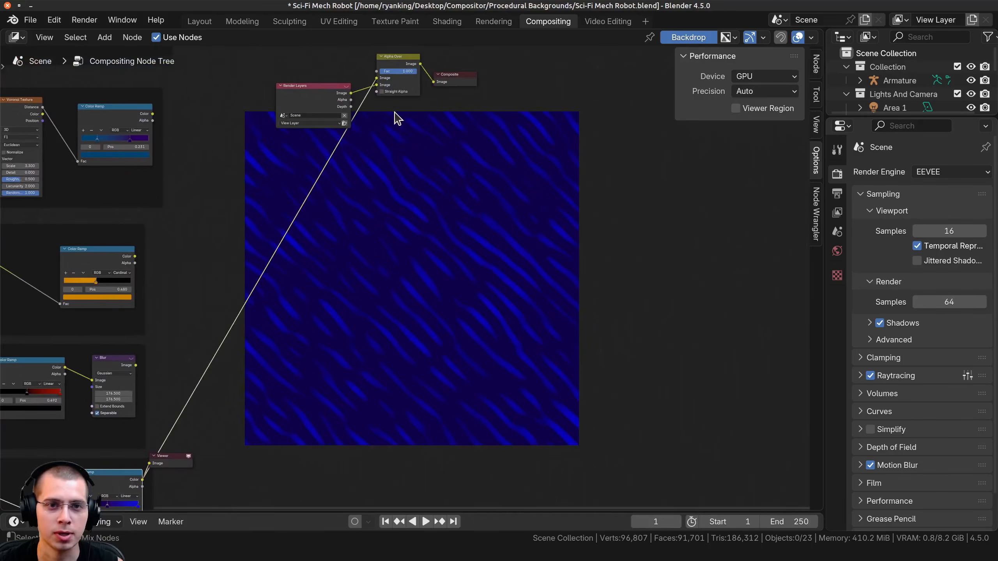
ctrl+shift+click(399, 64)
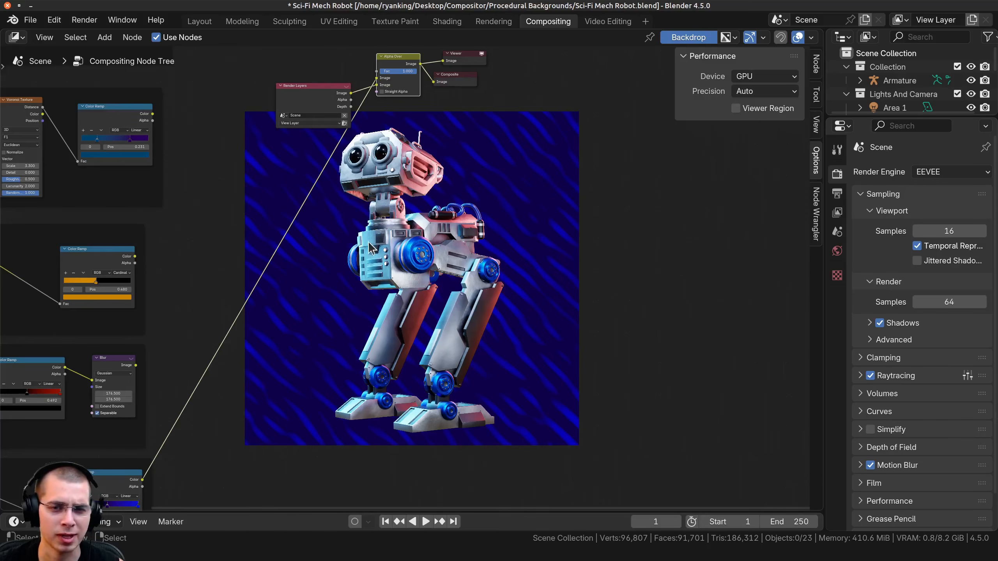
Move the Checker Texture node from below the Gabor setup to just above the Render Layers node.
middle_drag(279, 415, 377, 338)
scroll(396, 349, down, 5)
middle_drag(294, 490, 313, 450)
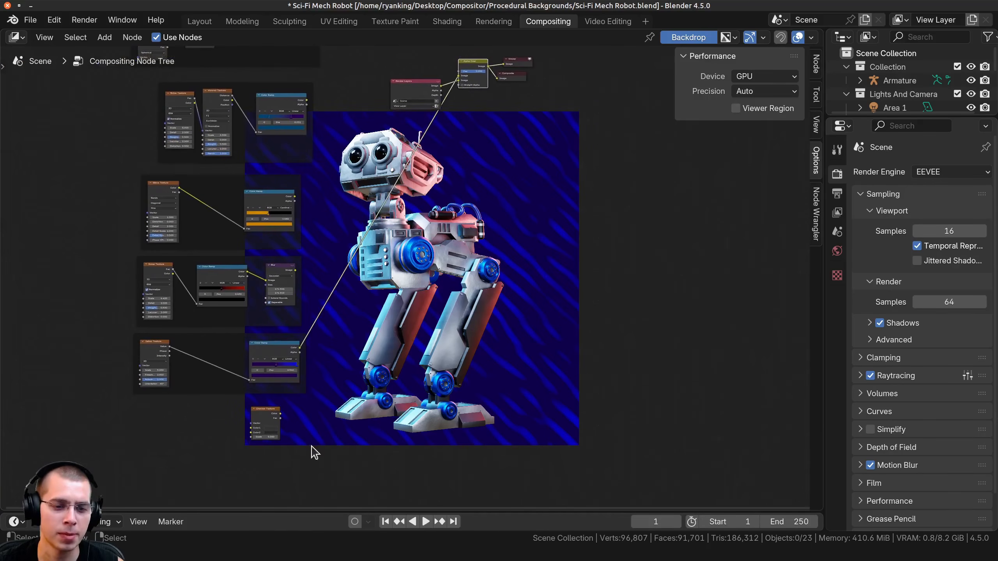
middle_drag(459, 90, 374, 105)
scroll(373, 105, up, 1)
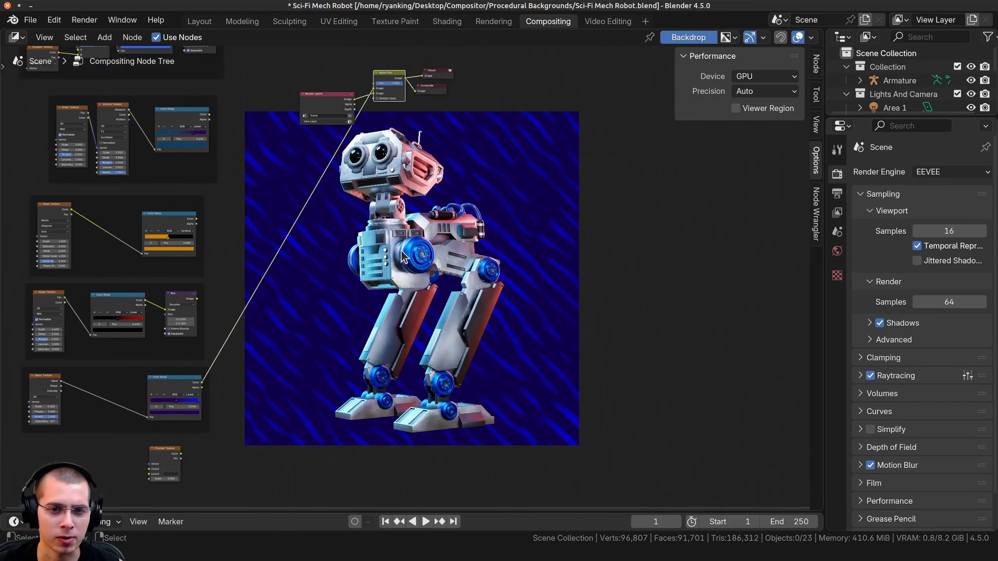
middle_drag(363, 261, 365, 259)
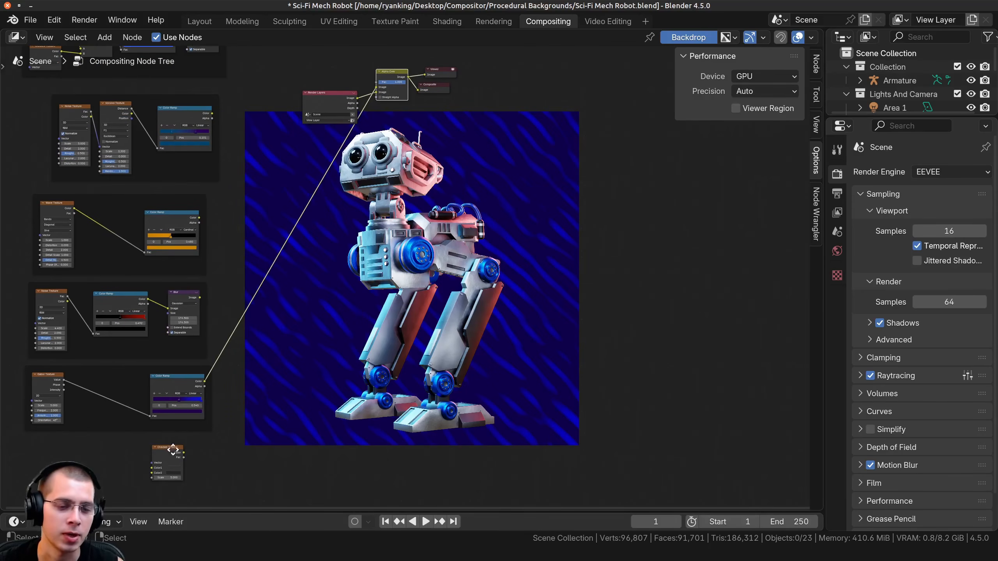
drag(172, 449, 277, 45)
middle_drag(334, 228, 348, 285)
scroll(296, 121, up, 6)
middle_drag(296, 120, 286, 239)
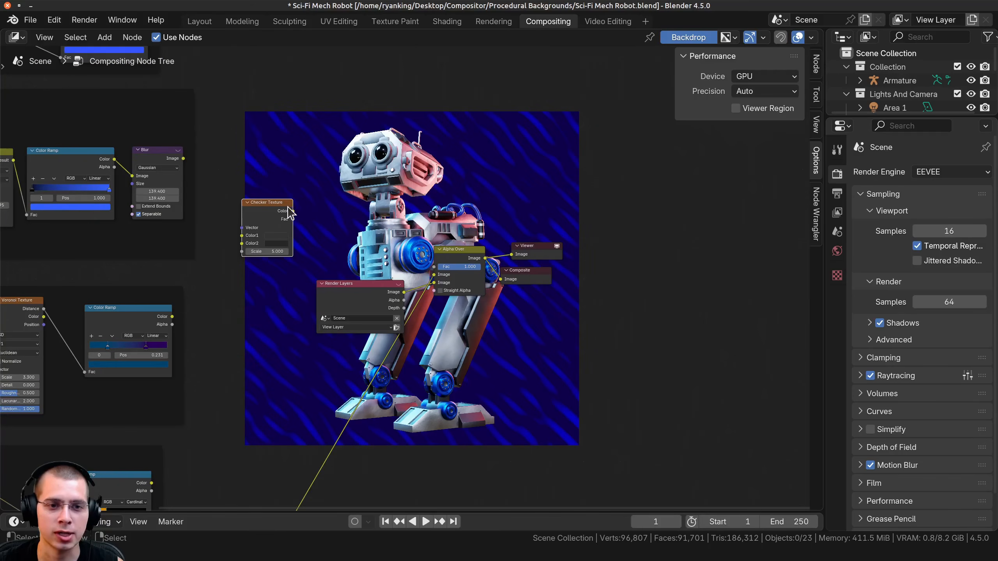
Connect the Checker Texture's Color output to Alpha Over's first Image input and set its Scale to 13.
drag(290, 212, 434, 274)
middle_drag(399, 396, 346, 507)
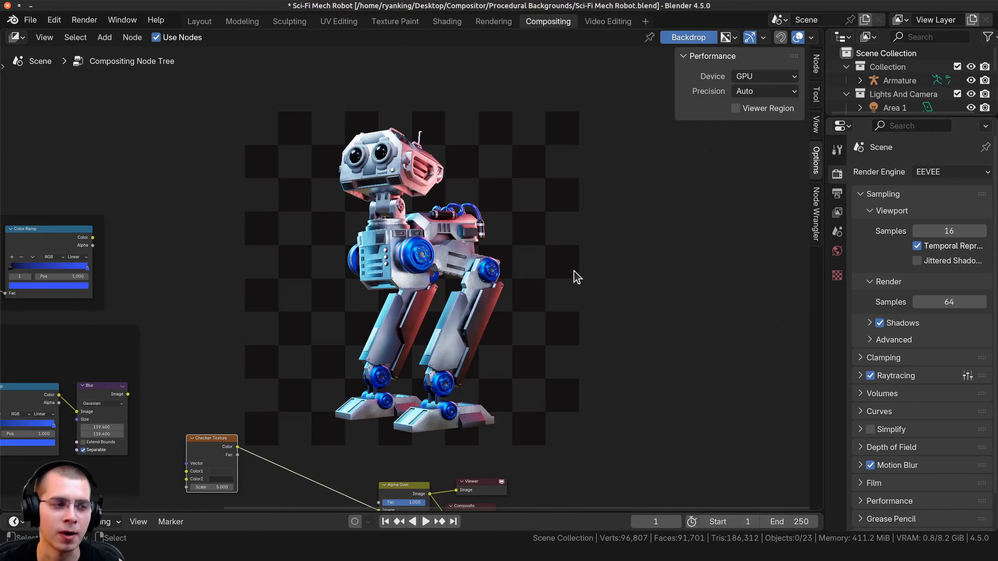
middle_drag(244, 450, 241, 431)
drag(216, 469, 248, 469)
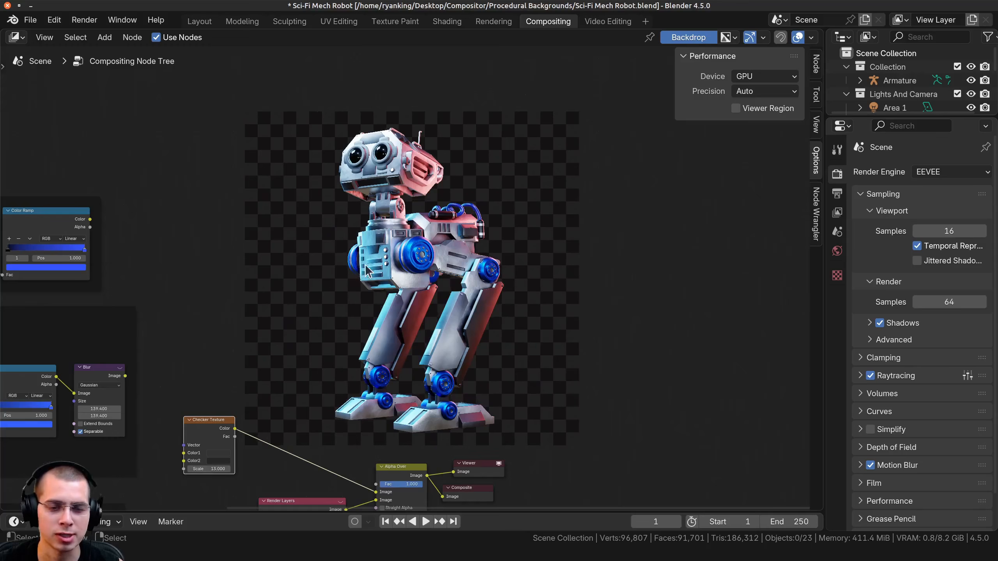
middle_drag(250, 390, 236, 317)
scroll(236, 317, up, 1)
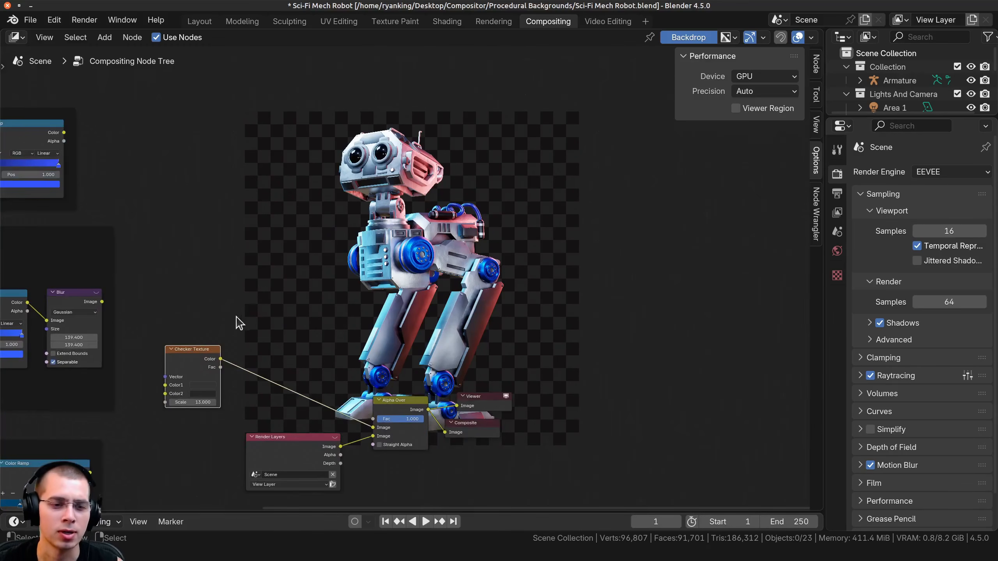
drag(194, 359, 197, 365)
scroll(244, 320, down, 3)
middle_drag(225, 324, 426, 261)
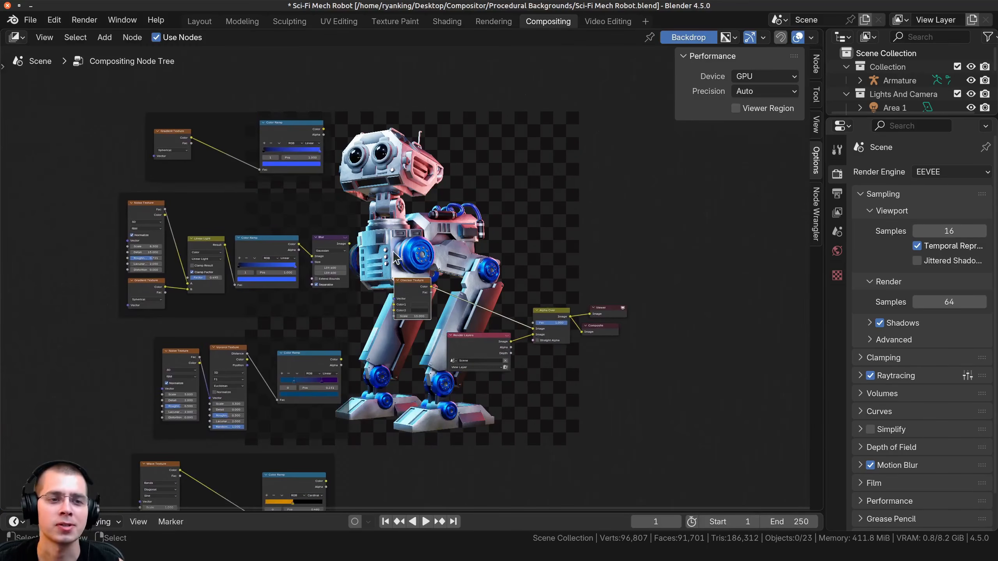
middle_drag(201, 224, 374, 283)
scroll(373, 289, up, 3)
click(273, 272)
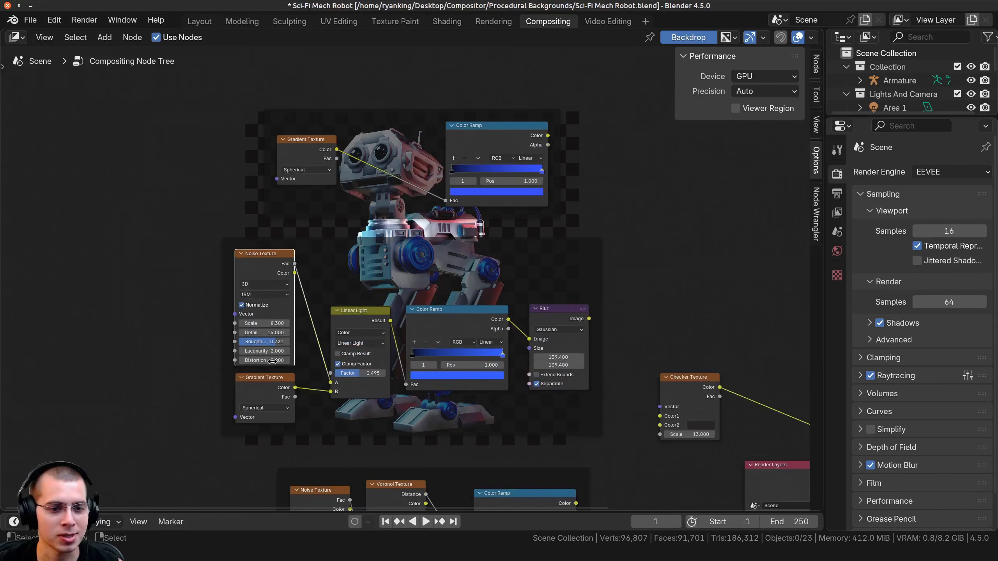
middle_drag(501, 330, 171, 372)
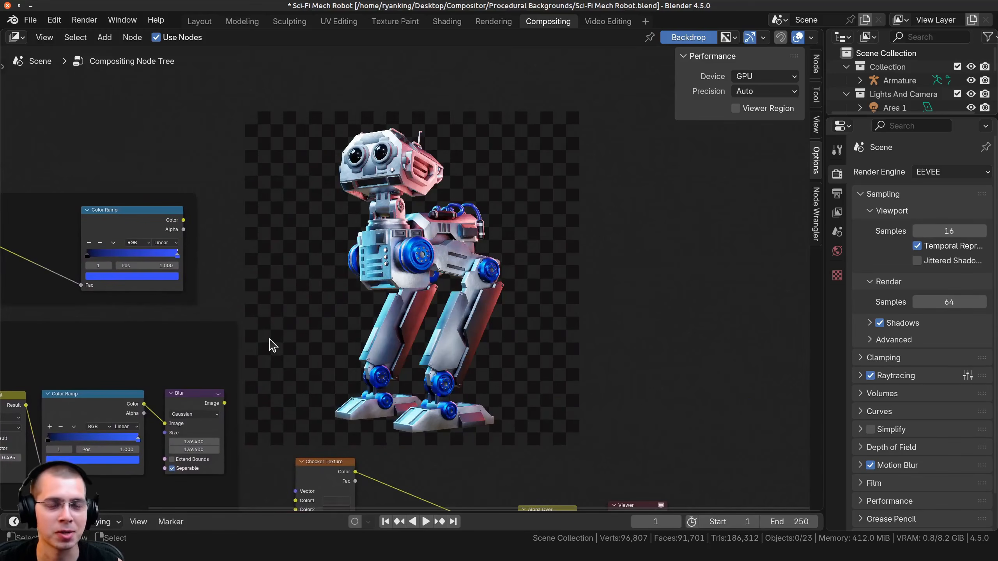
middle_drag(645, 376, 643, 361)
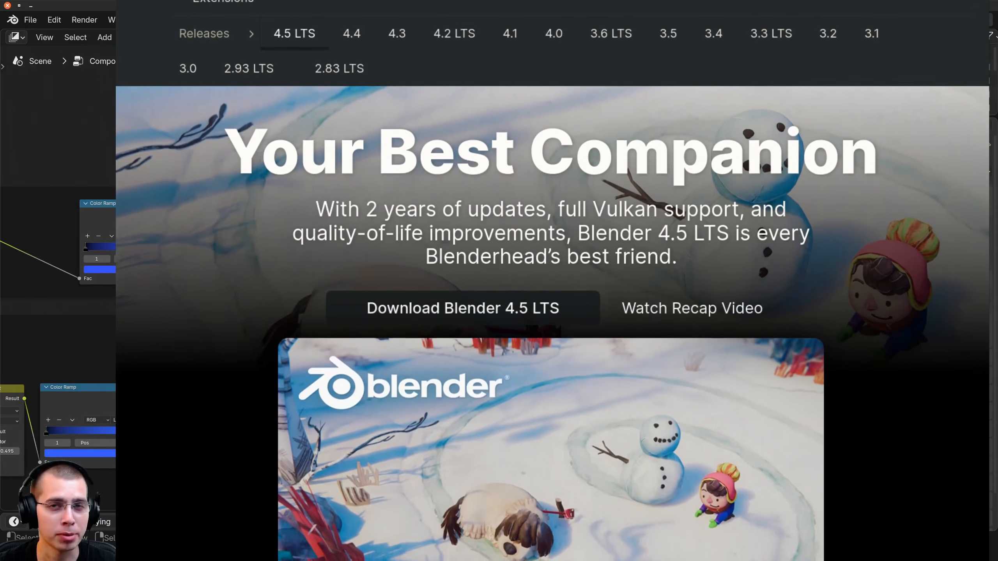